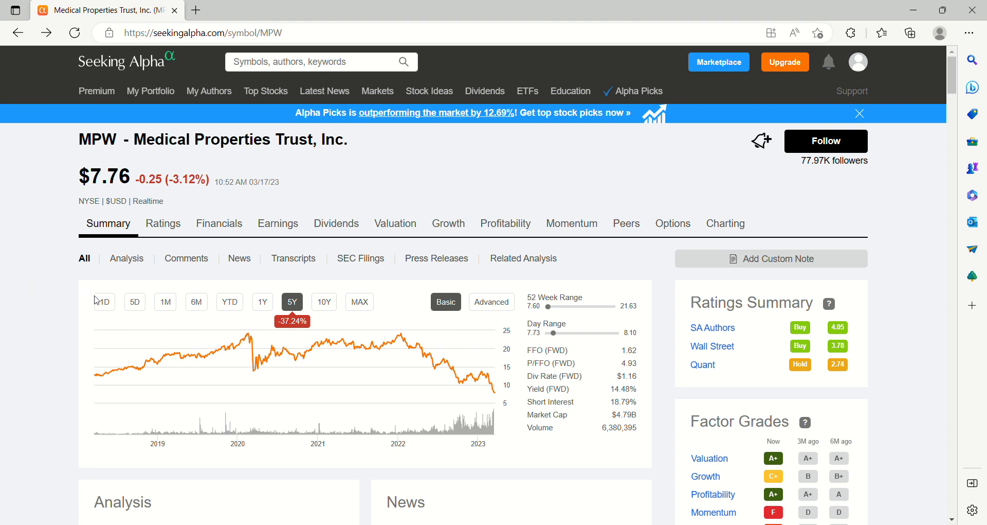
Step: Switch the MPW price chart to the 5D range, showing a 9.72% decline
left_click(142, 308)
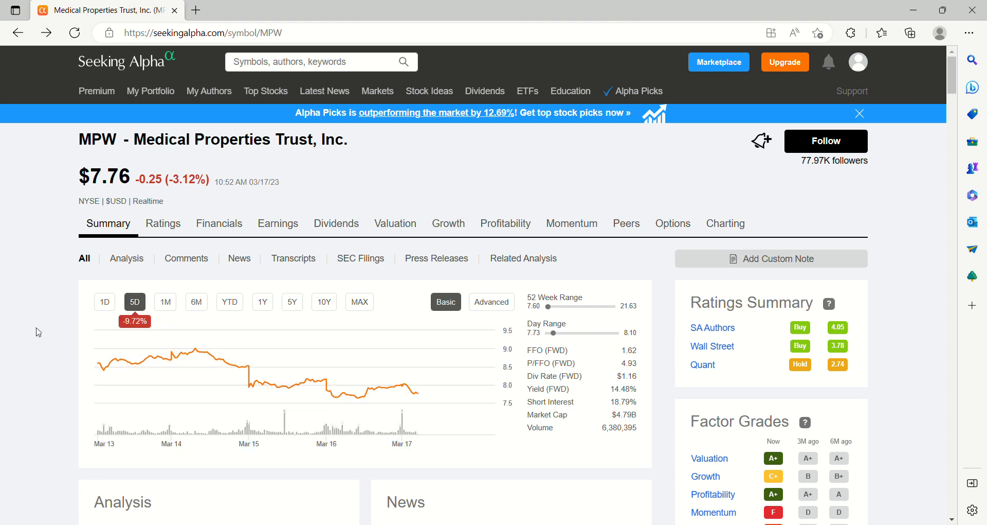
left_click(165, 302)
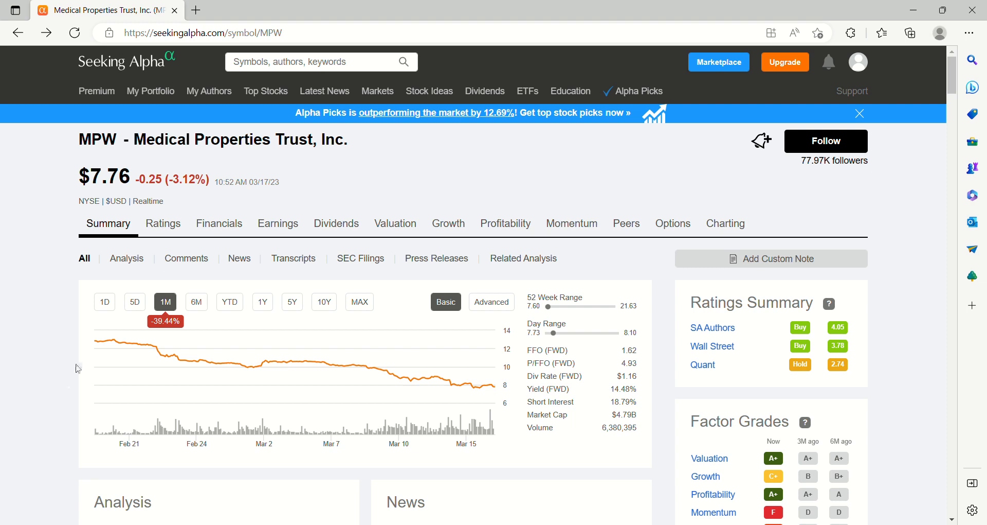
left_click(196, 302)
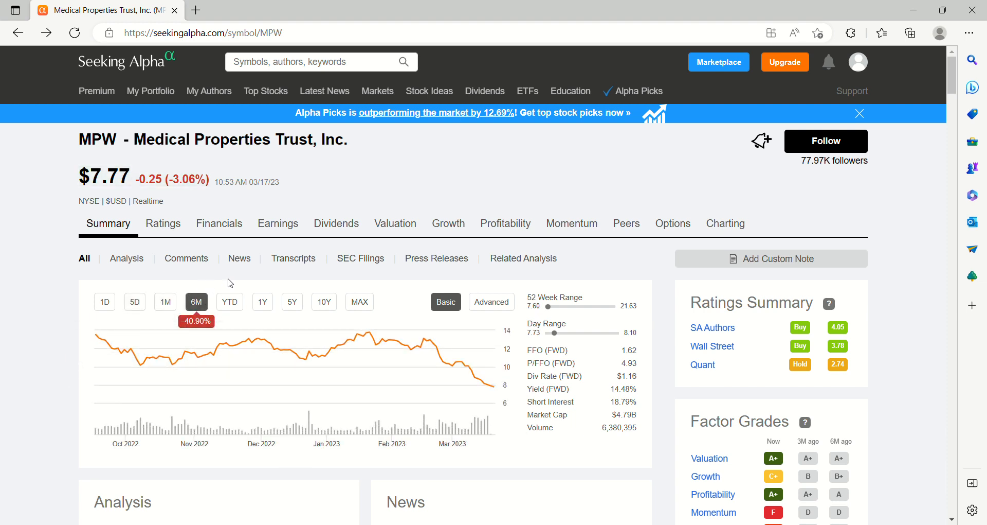
left_click(230, 302)
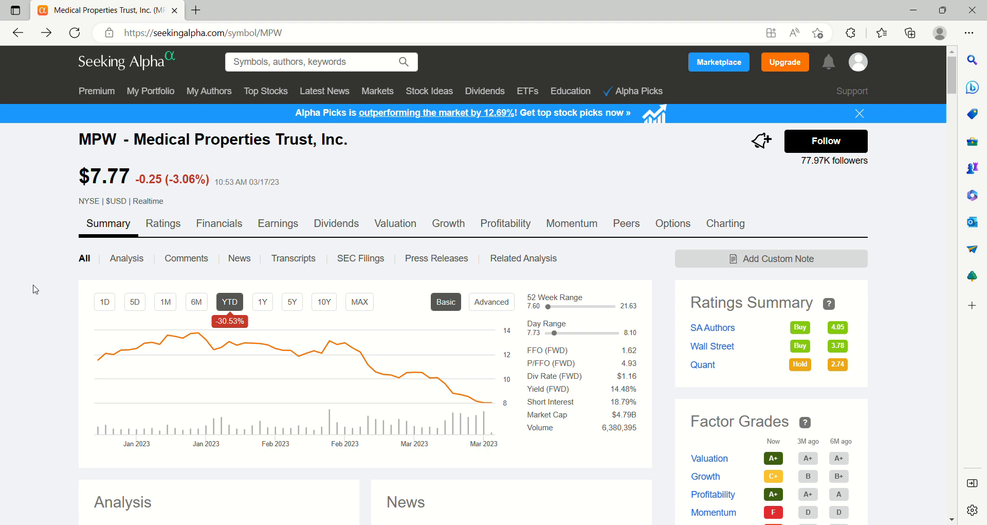
left_click(292, 301)
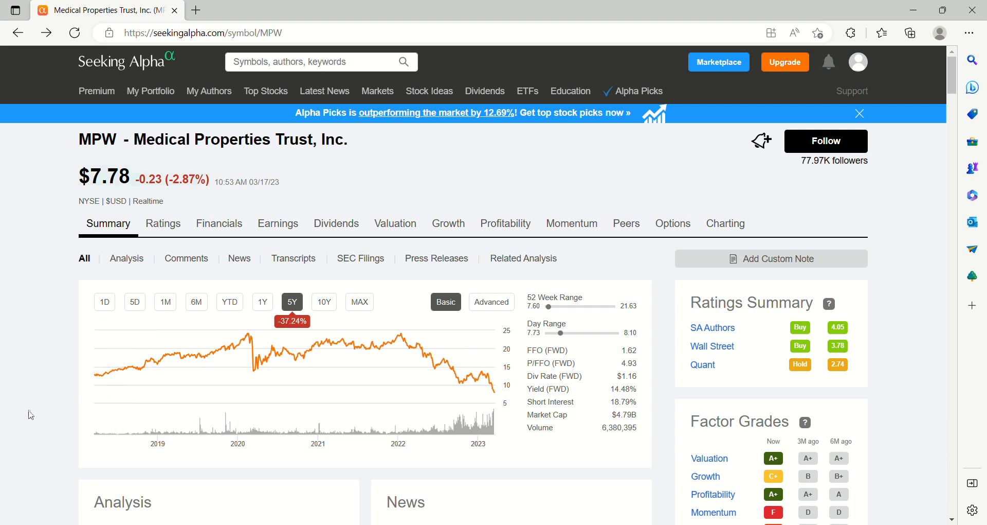
scroll(44, 393, "down", 5)
scroll(44, 393, "down", 5)
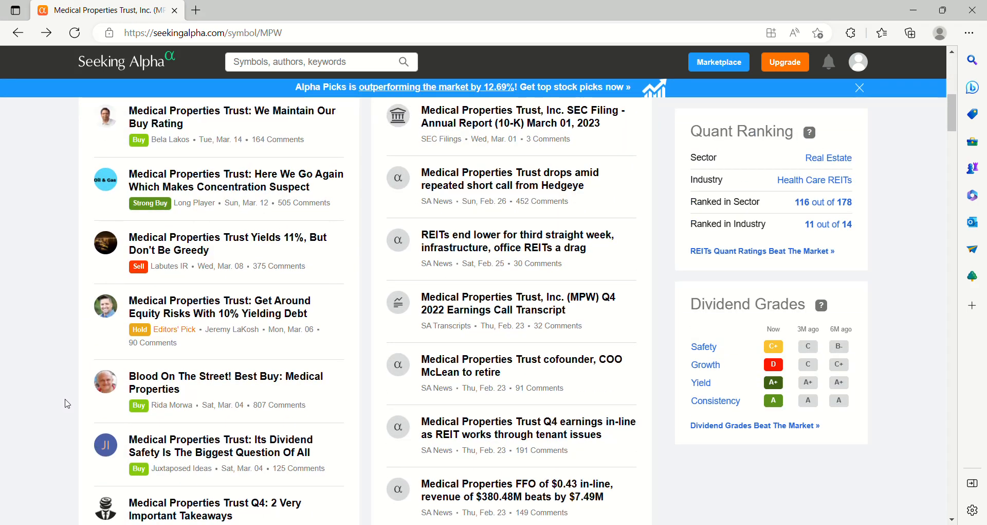
scroll(54, 402, "down", 4)
scroll(69, 410, "down", 4)
scroll(70, 409, "down", 5)
scroll(69, 410, "down", 5)
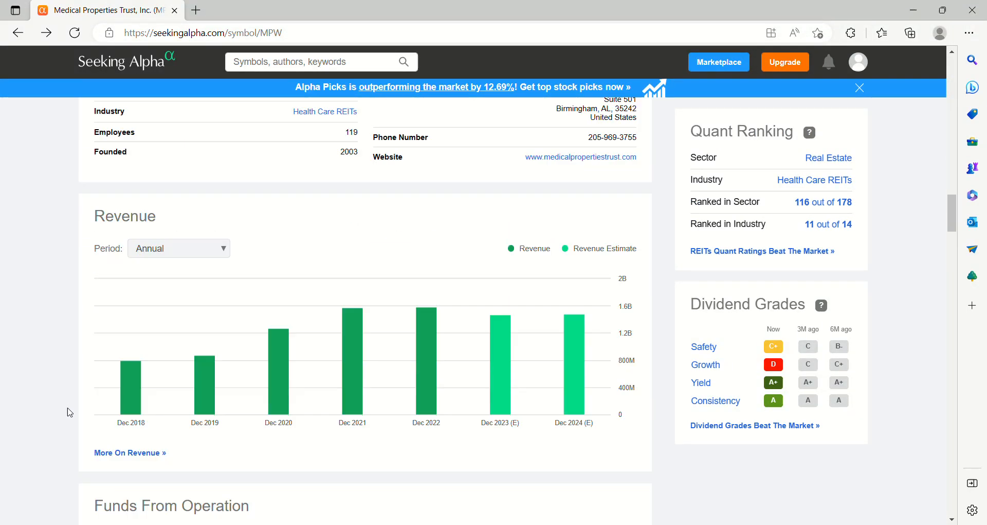
scroll(69, 410, "down", 2)
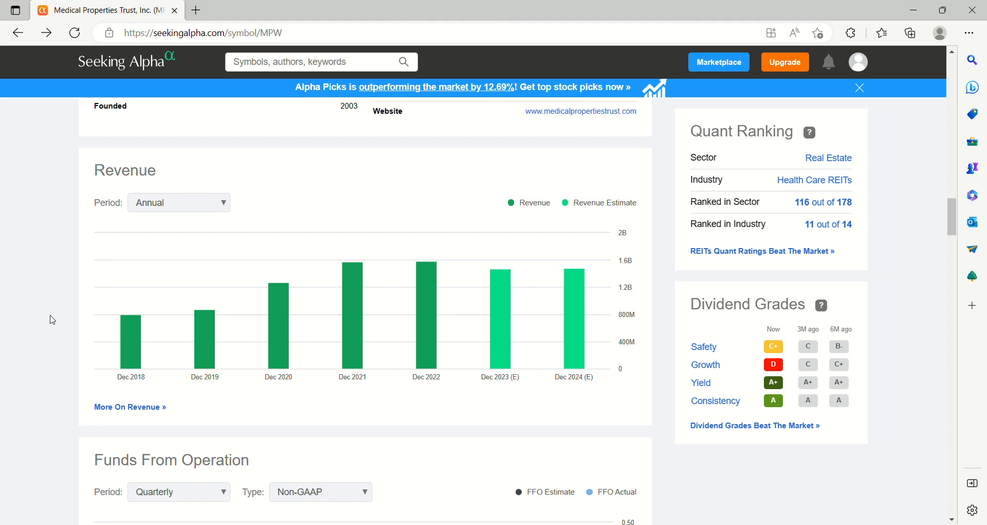
scroll(62, 313, "up", 4)
scroll(70, 301, "up", 5)
scroll(70, 300, "up", 5)
scroll(69, 301, "up", 5)
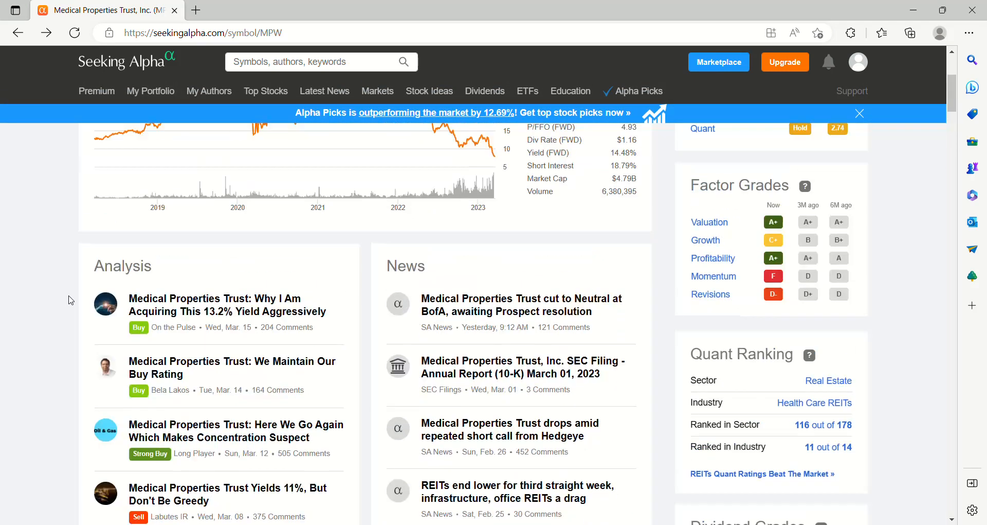
scroll(69, 301, "up", 5)
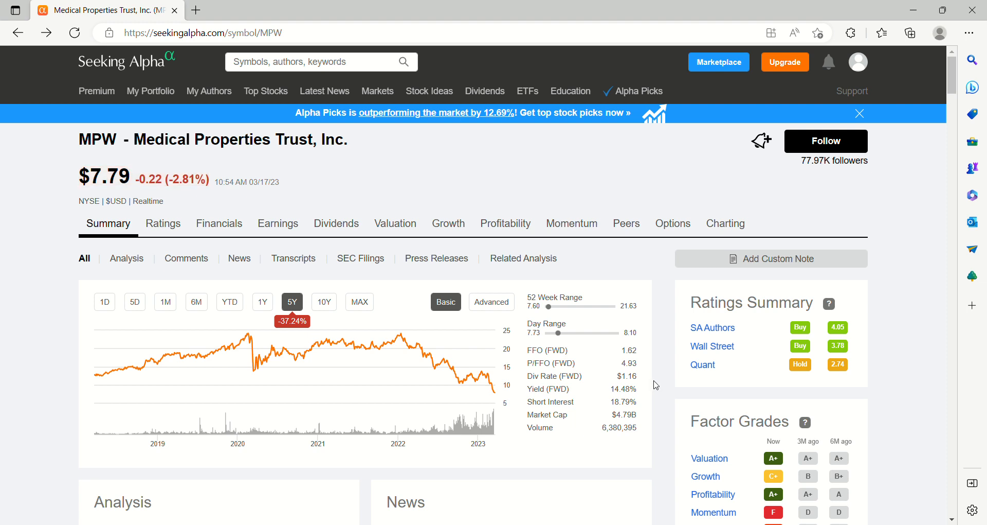
Step: Switch the MPW price chart to the 1M range, down 39.44% from Feb 21 to Mar 15
left_click_drag(641, 403, 606, 414)
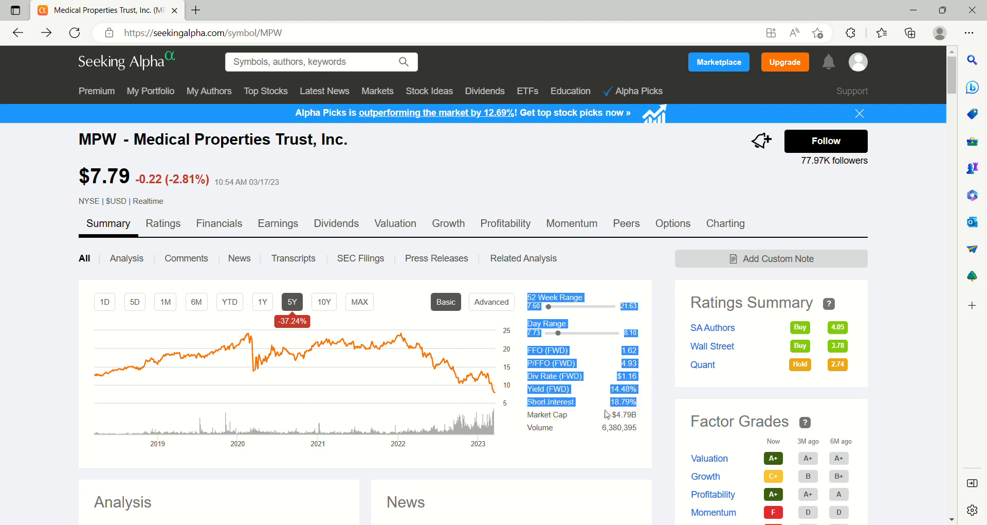
left_click(649, 412)
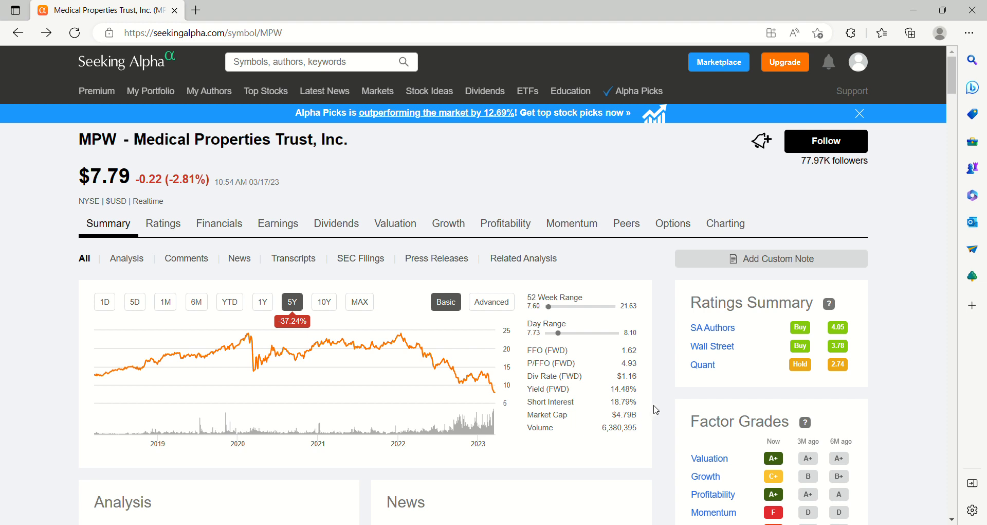
left_click(166, 302)
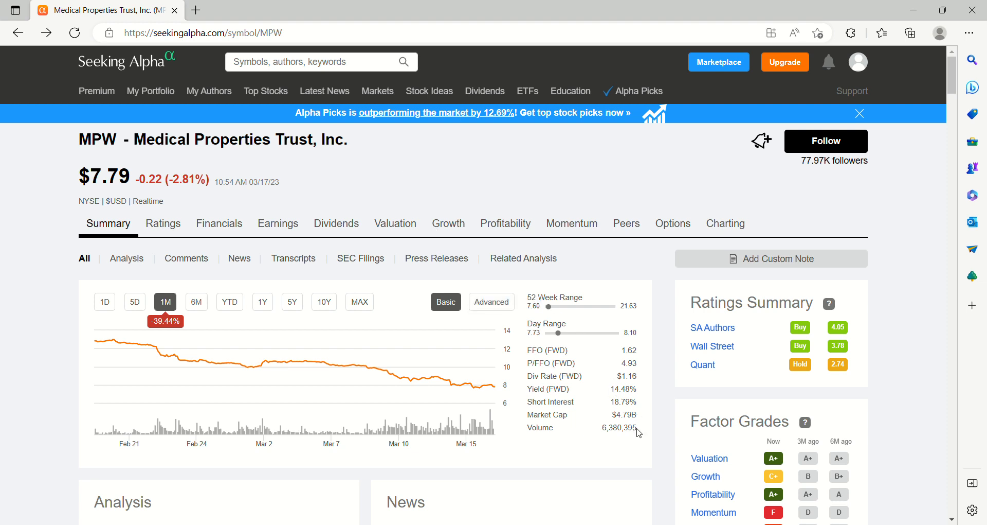
Step: Review the key statistics: Volume 6,380,395, Yield and the Market Cap row
left_click_drag(641, 429, 602, 429)
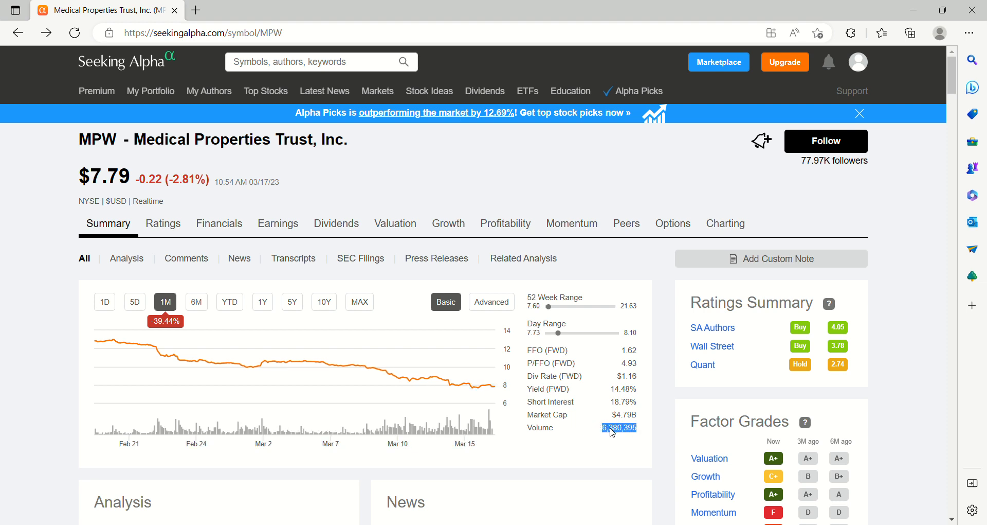
left_click(667, 459)
left_click_drag(638, 390, 616, 389)
triple_click(653, 414)
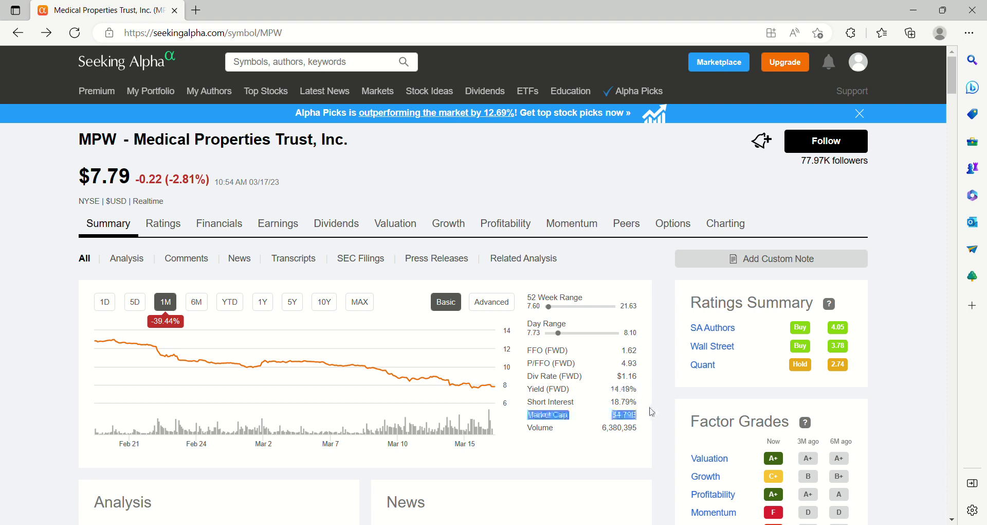
left_click(655, 438)
scroll(309, 332, "down", 3)
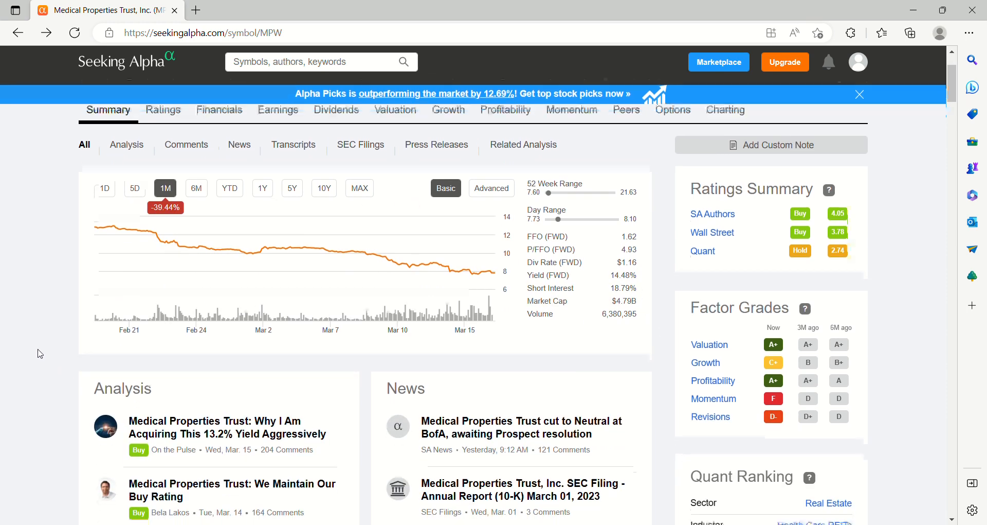
scroll(40, 354, "down", 2)
scroll(54, 319, "down", 2)
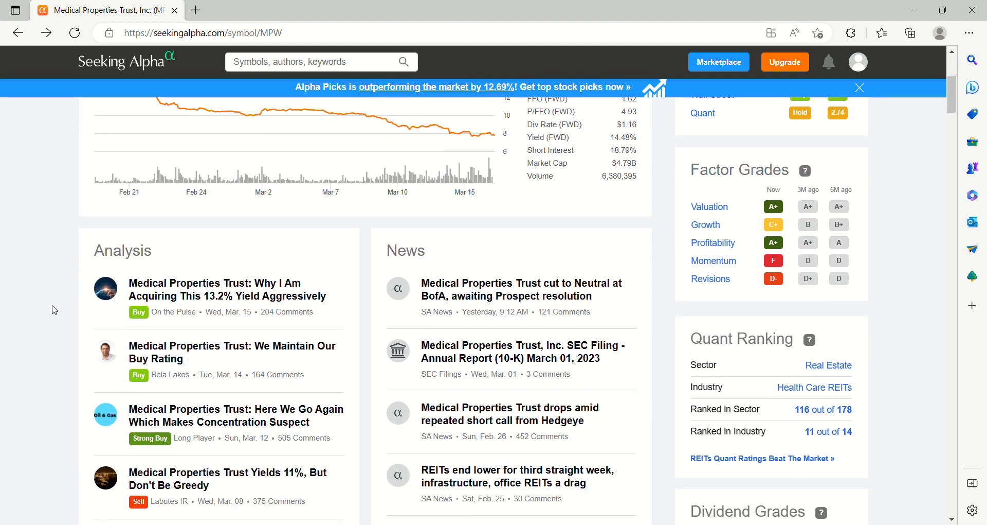
scroll(55, 309, "down", 2)
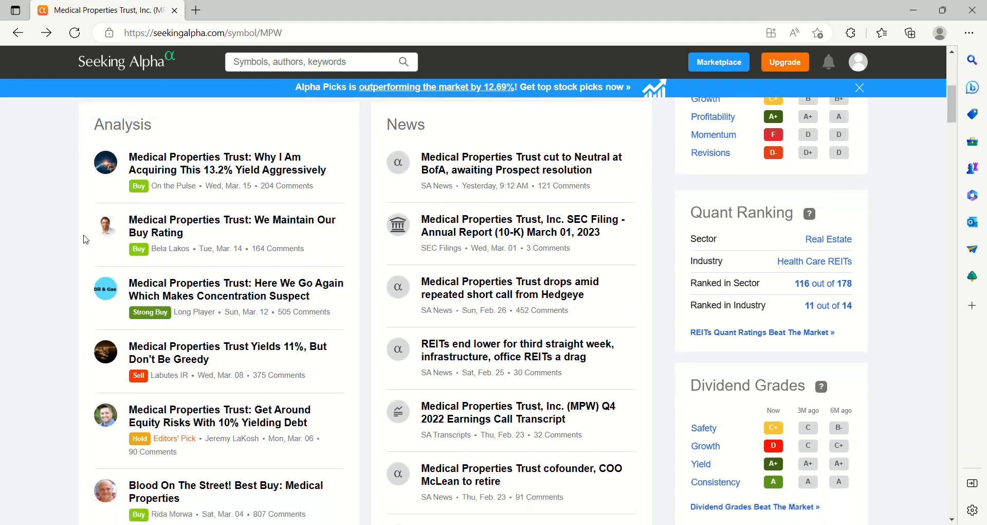
scroll(85, 239, "down", 1)
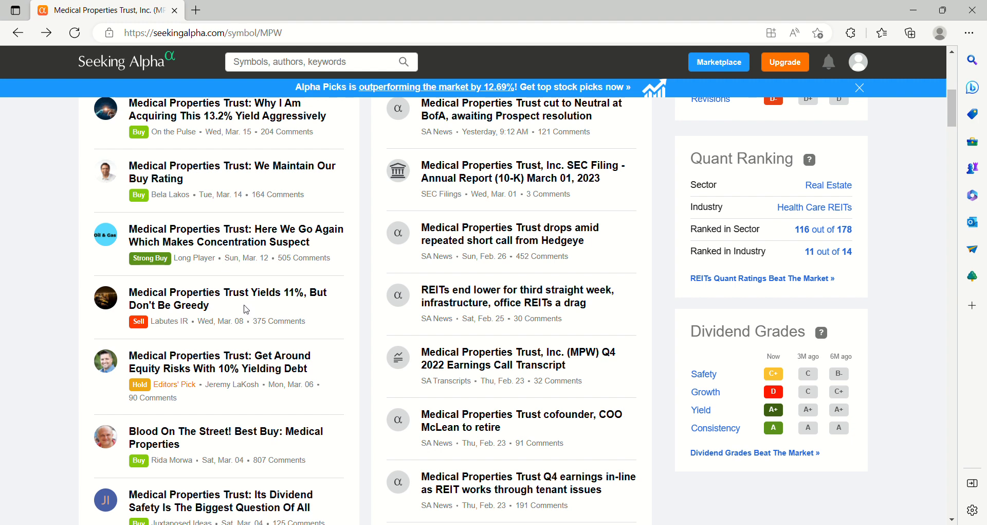
scroll(339, 328, "down", 1)
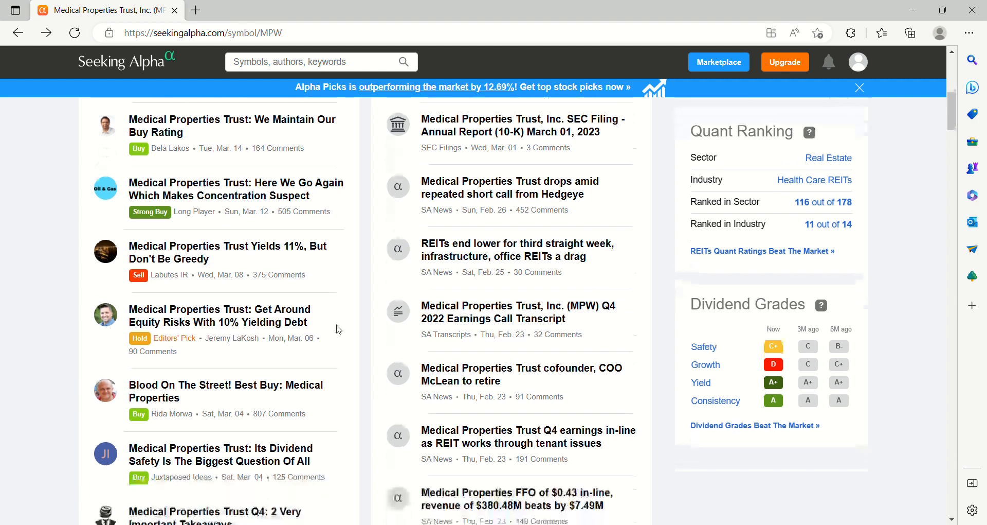
scroll(340, 328, "down", 1)
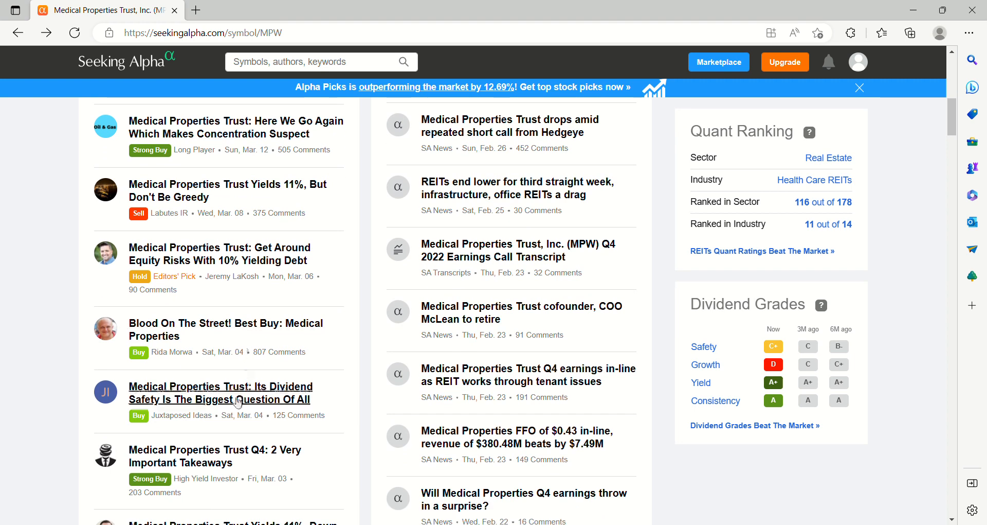
scroll(31, 347, "down", 1)
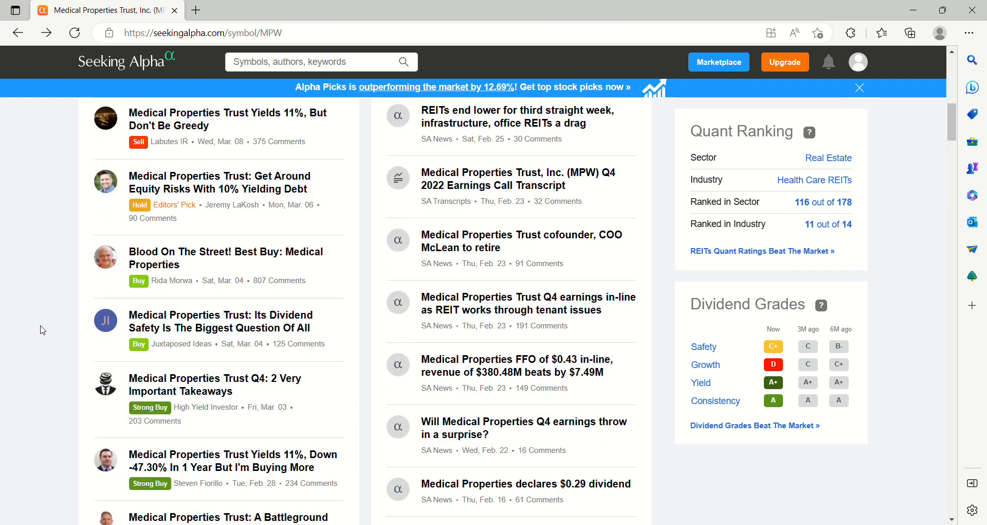
scroll(40, 282, "up", 2)
scroll(39, 281, "up", 2)
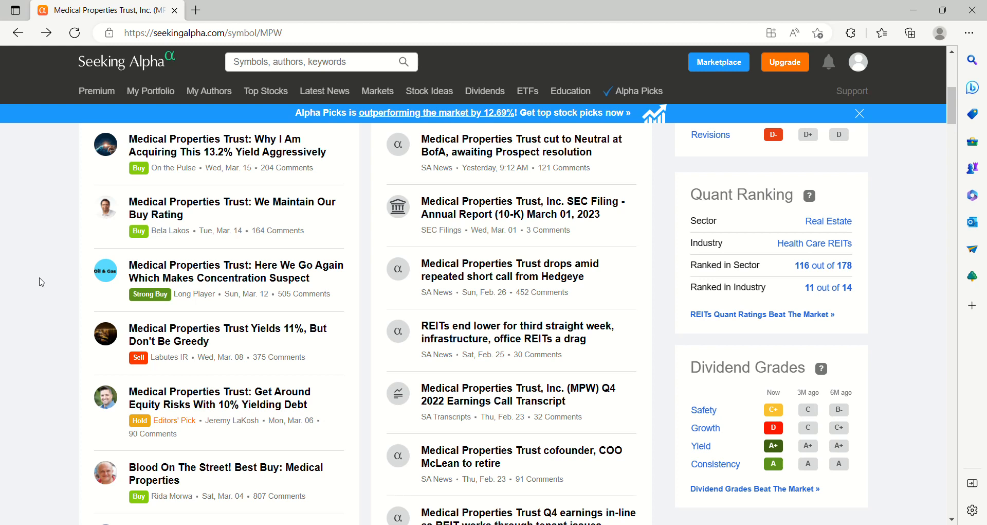
scroll(39, 282, "up", 2)
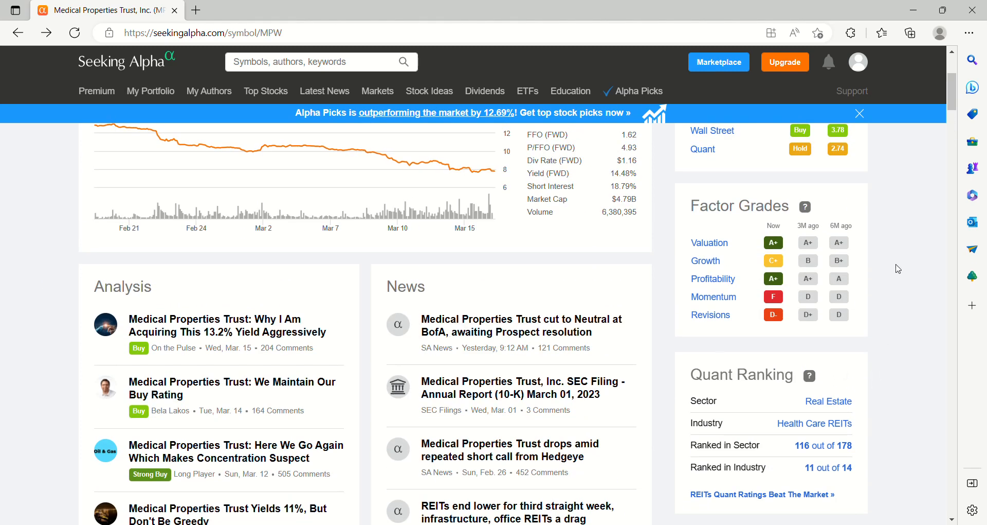
scroll(901, 301, "up", 1)
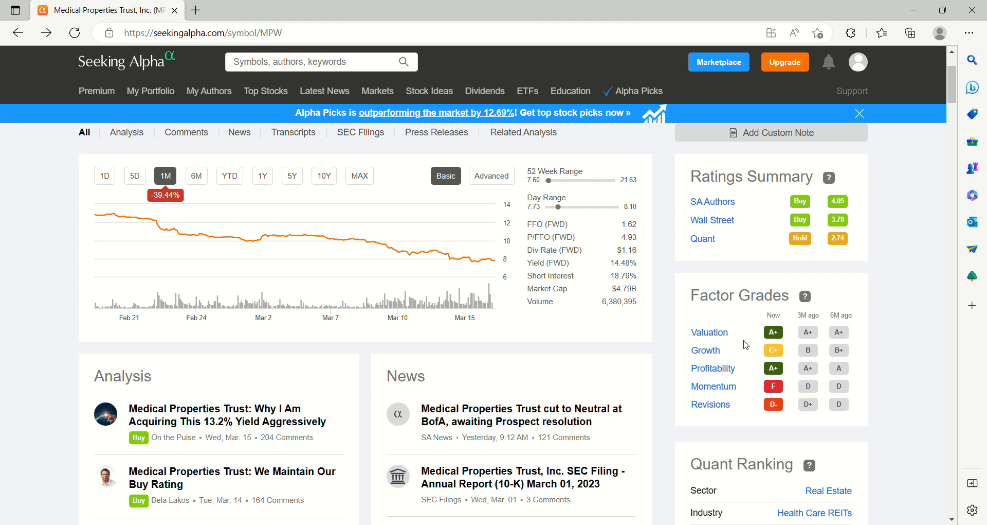
scroll(652, 296, "up", 3)
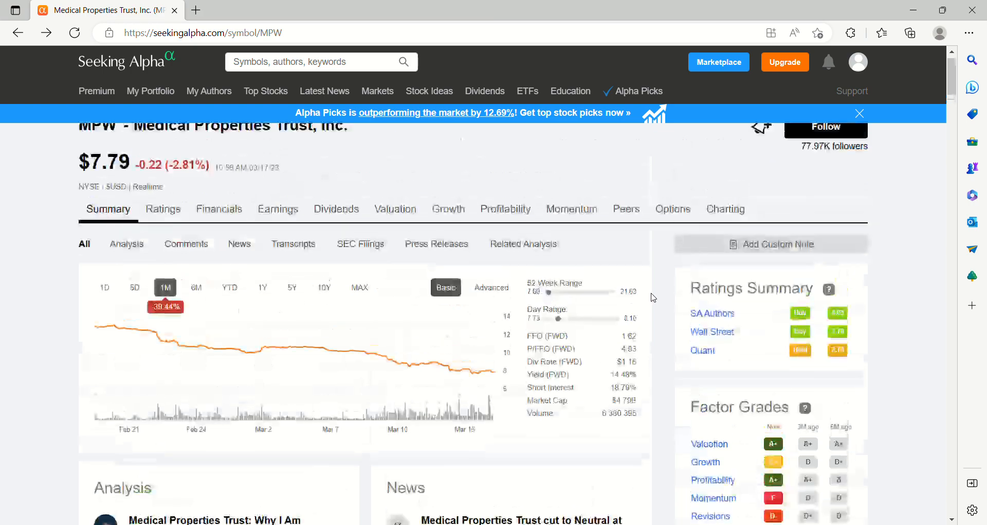
scroll(600, 346, "up", 1)
scroll(12, 357, "down", 6)
scroll(12, 356, "down", 5)
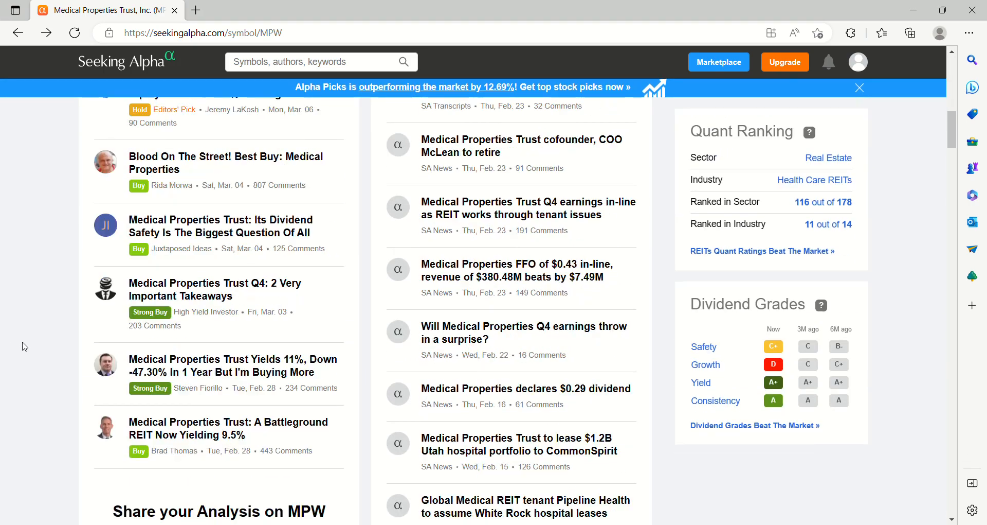
scroll(13, 356, "down", 5)
scroll(12, 356, "down", 5)
scroll(26, 328, "down", 4)
scroll(26, 329, "down", 5)
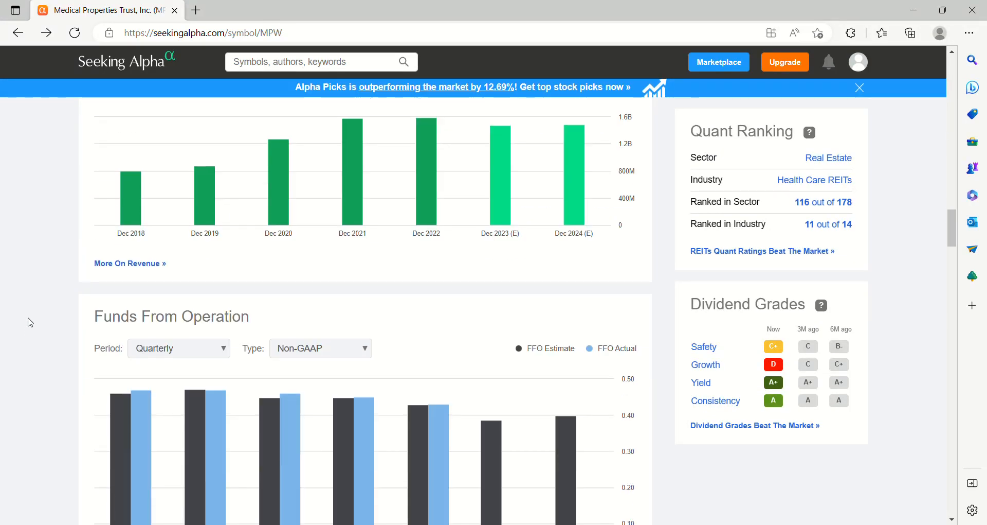
scroll(26, 329, "down", 5)
scroll(27, 309, "down", 5)
scroll(54, 261, "down", 2)
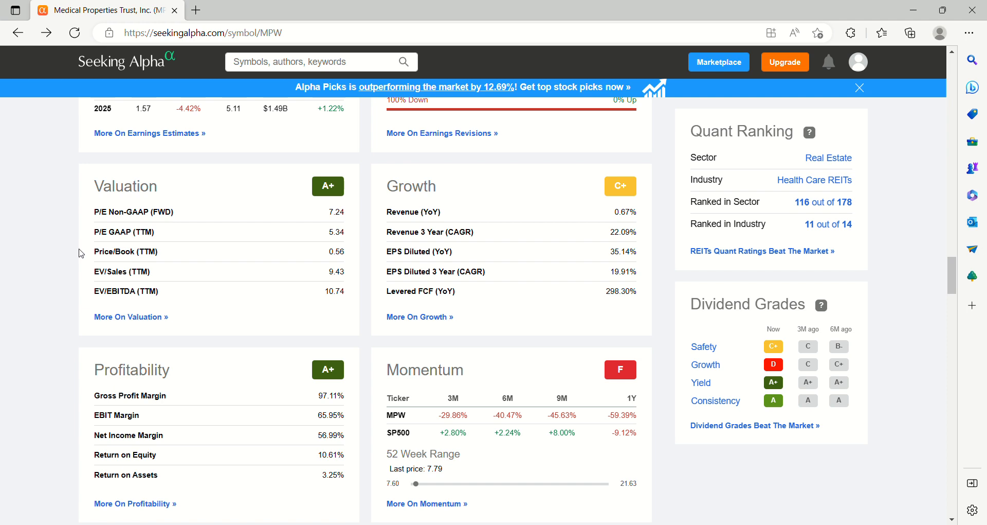
scroll(539, 278, "up", 1)
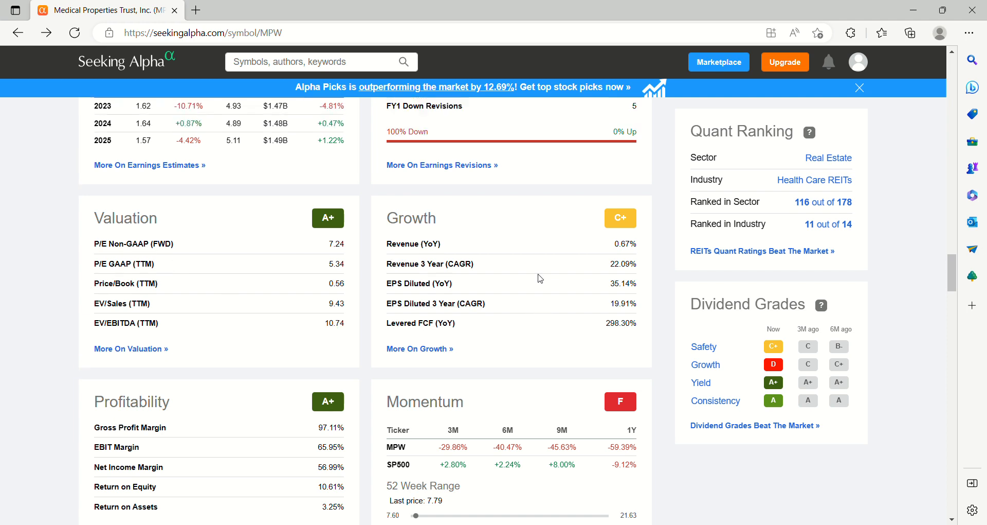
scroll(538, 278, "up", 3)
scroll(538, 278, "up", 3)
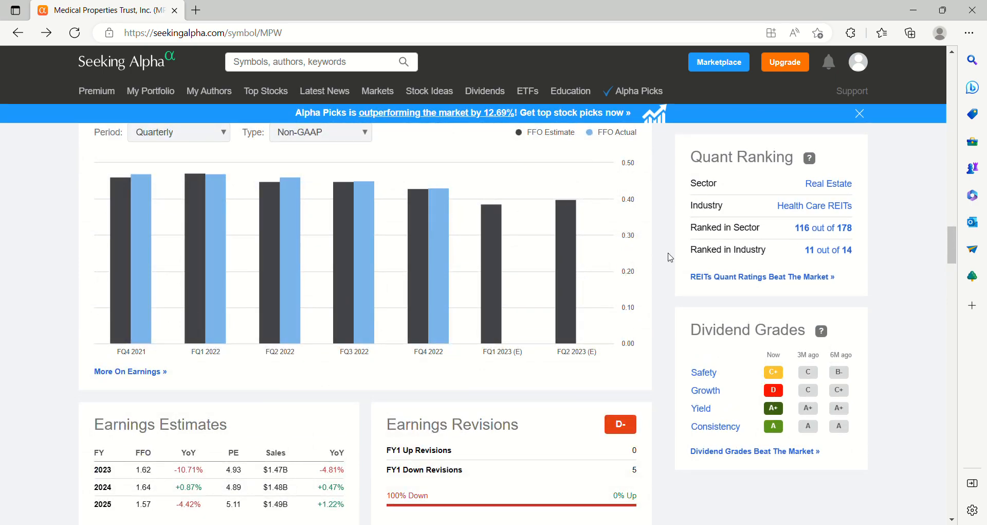
scroll(668, 256, "up", 5)
scroll(669, 256, "up", 5)
scroll(668, 256, "up", 5)
scroll(668, 256, "up", 5)
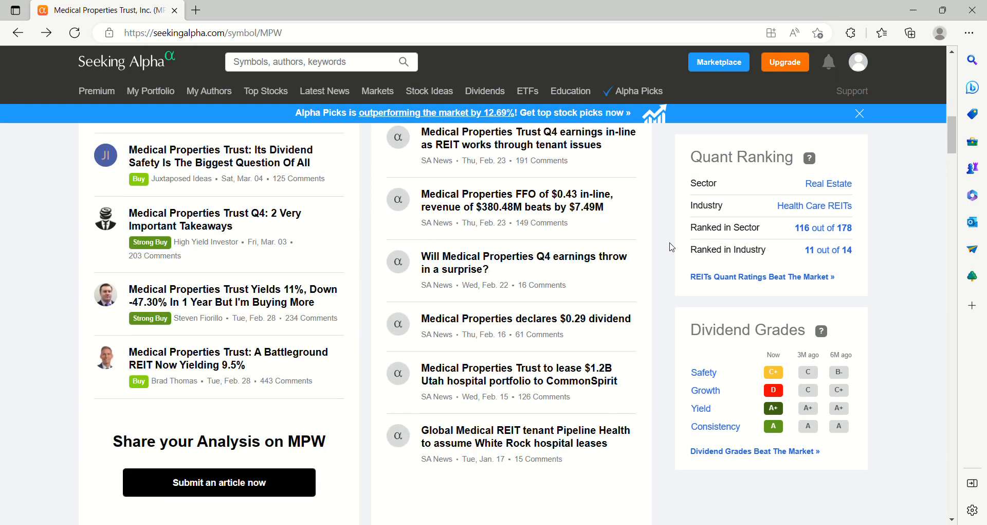
scroll(669, 247, "up", 5)
scroll(670, 247, "up", 5)
scroll(670, 248, "up", 3)
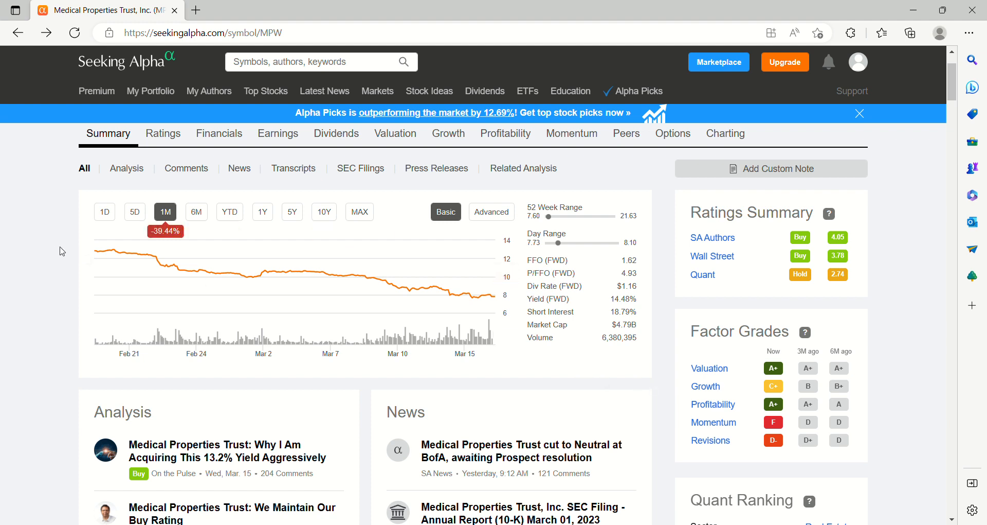
scroll(58, 240, "down", 5)
scroll(58, 240, "down", 3)
scroll(58, 240, "down", 4)
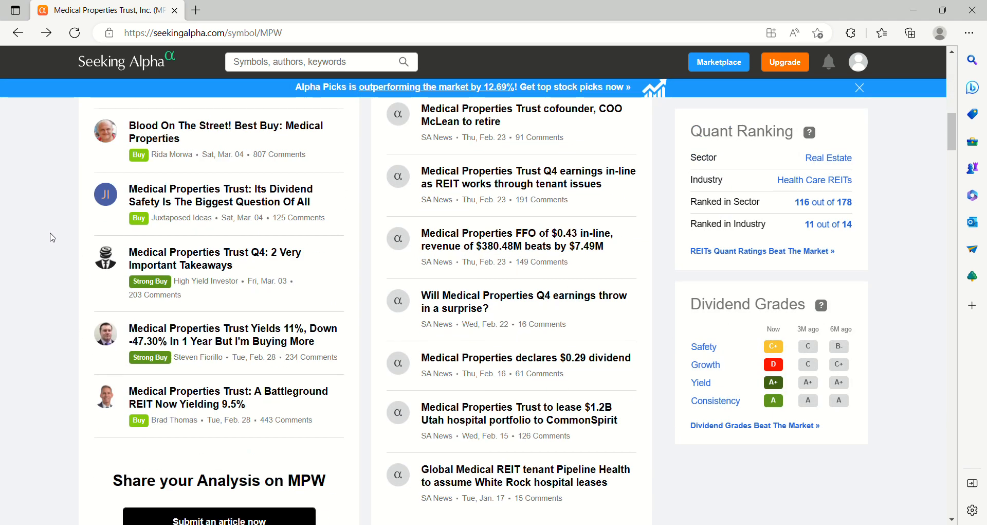
scroll(47, 237, "down", 4)
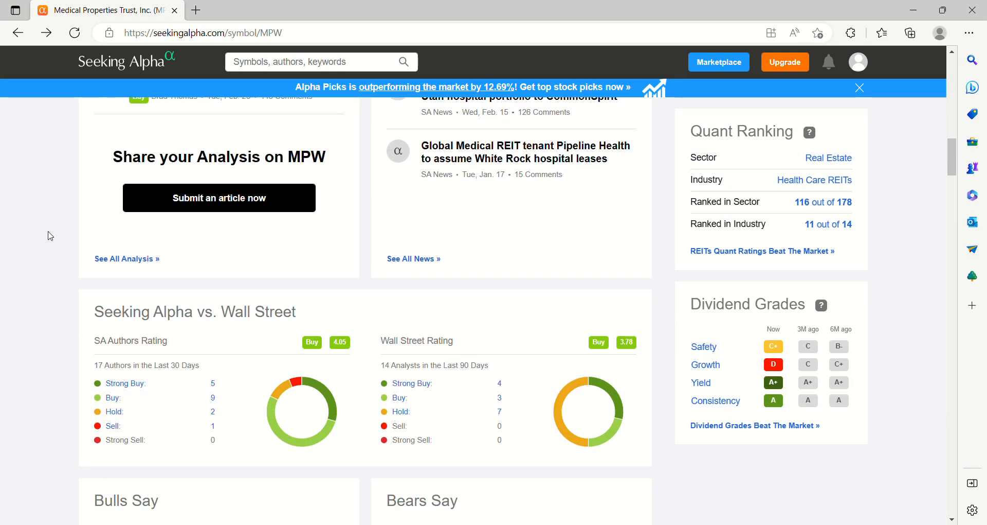
scroll(47, 235, "down", 3)
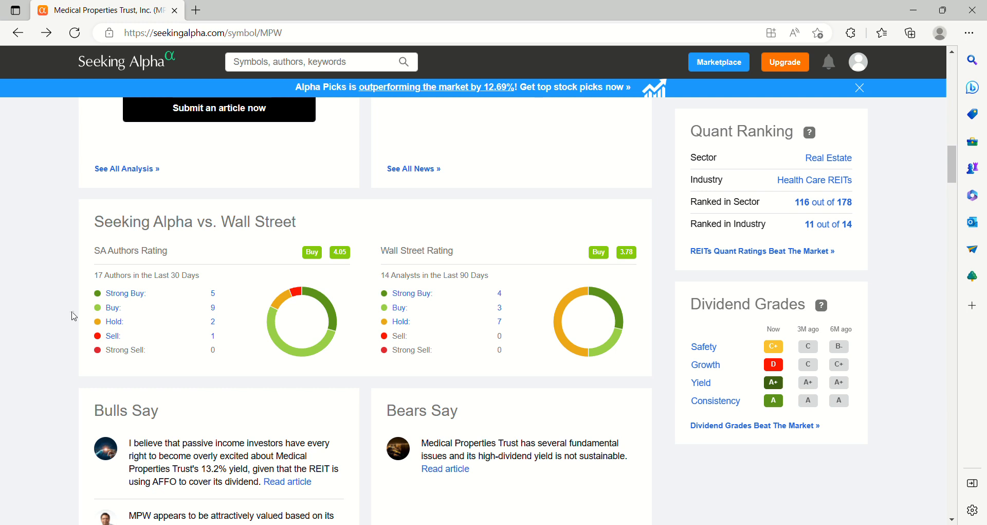
scroll(69, 316, "down", 2)
scroll(58, 295, "down", 3)
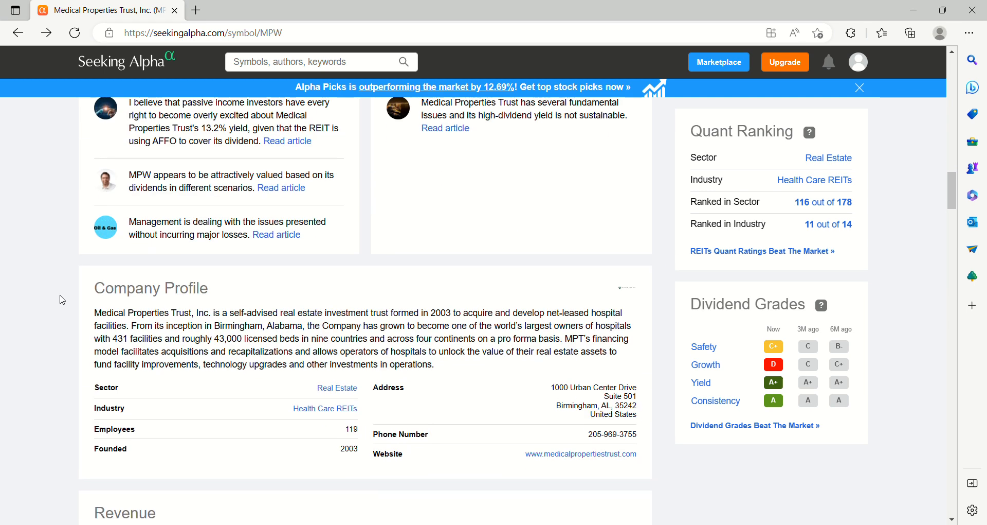
scroll(53, 229, "up", 1)
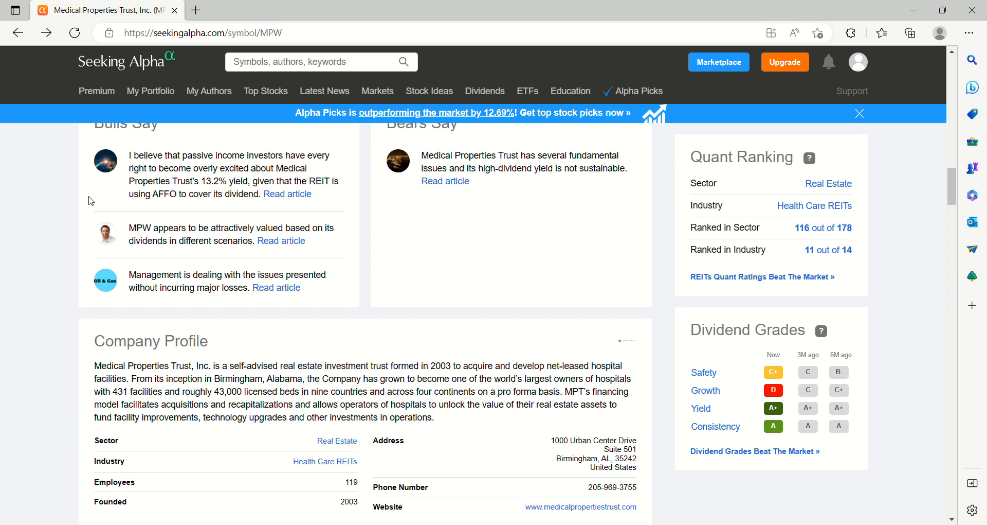
scroll(88, 200, "down", 3)
scroll(77, 193, "down", 3)
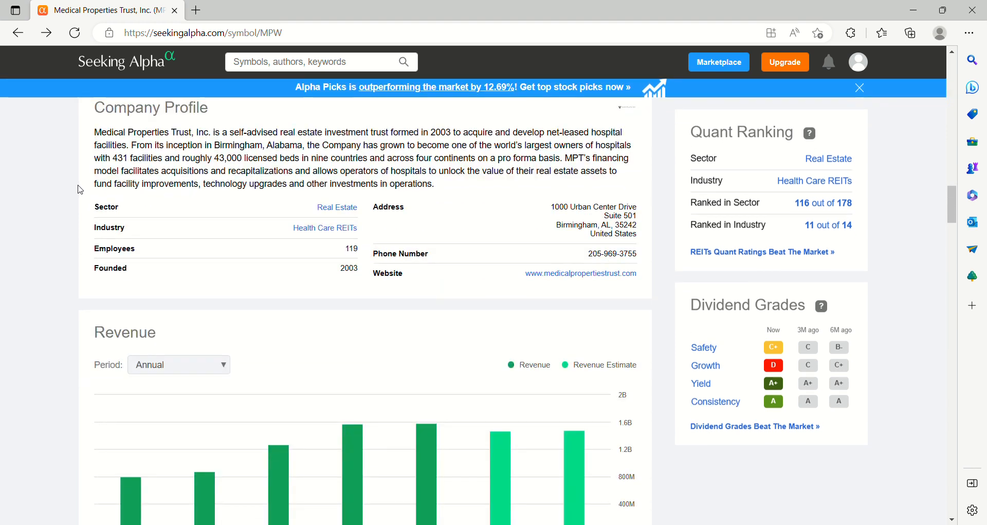
scroll(70, 190, "down", 2)
scroll(60, 187, "down", 2)
scroll(59, 187, "up", 2)
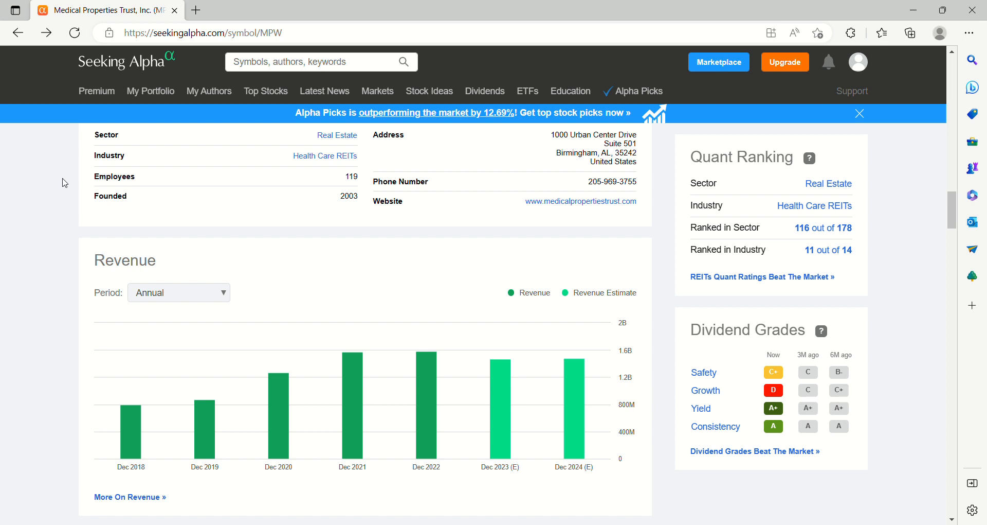
scroll(63, 183, "down", 2)
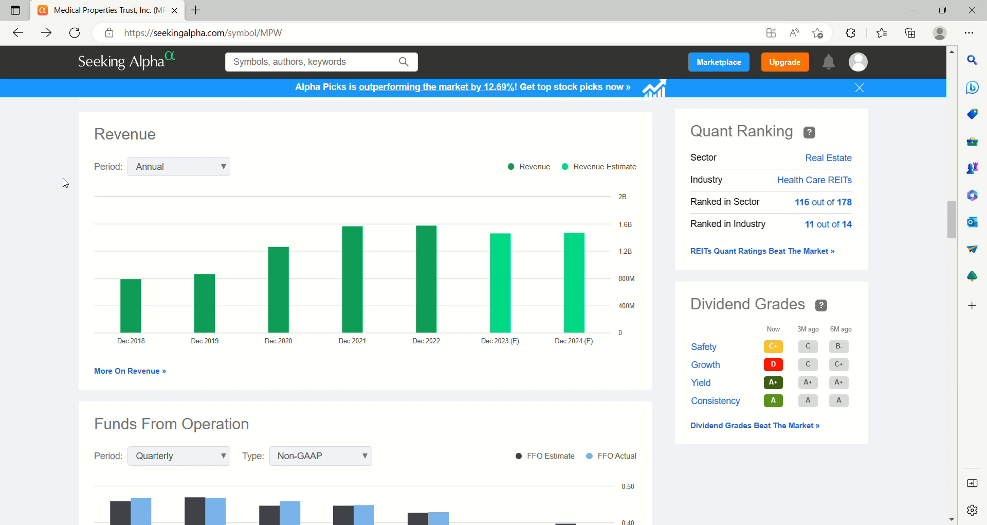
scroll(64, 181, "down", 1)
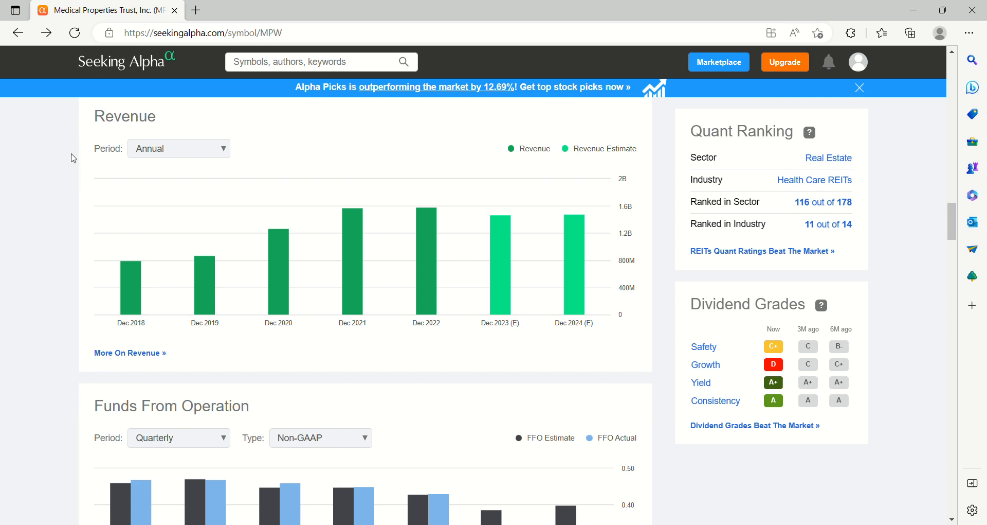
mouse_move(426, 280)
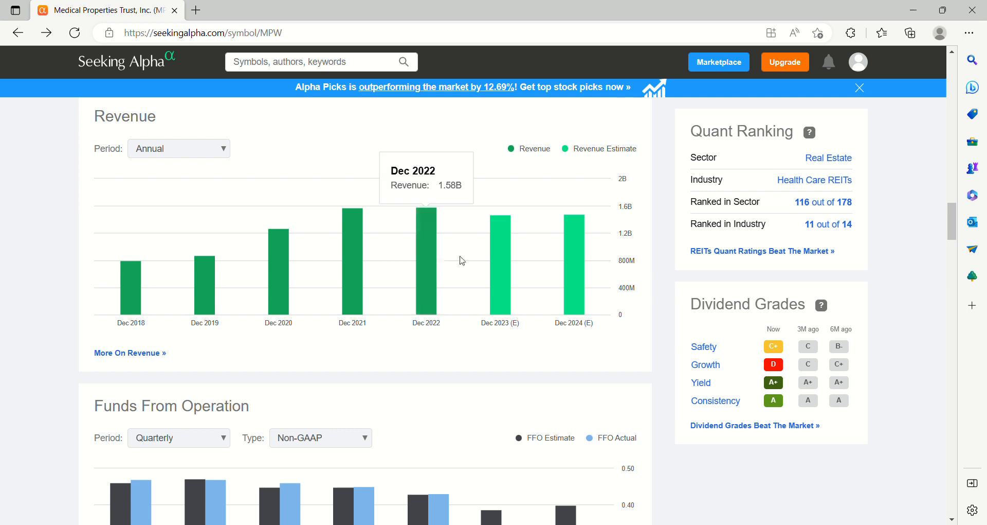
Step: Switch the Revenue chart period to Quarterly, showing Q4 2021 to FQ2 2023 (E) bars
left_click(212, 150)
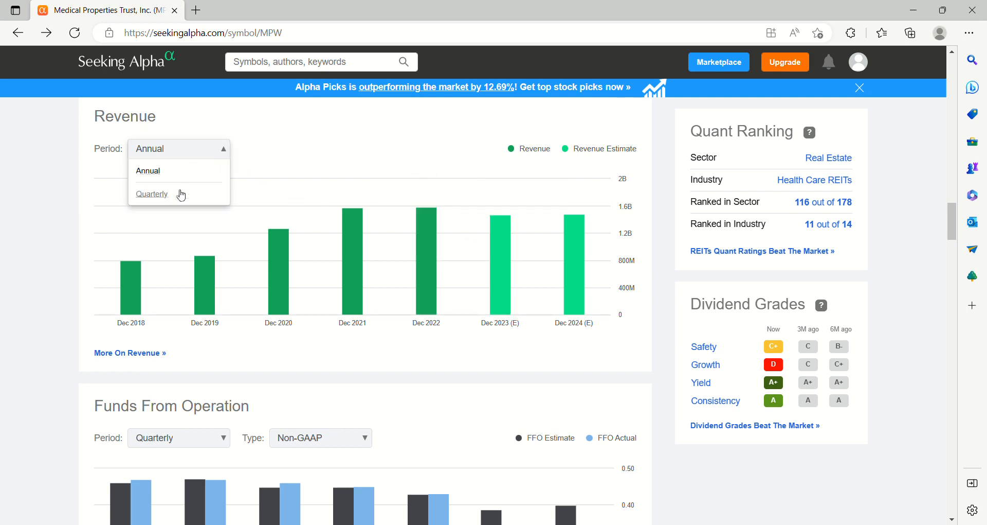
left_click(153, 194)
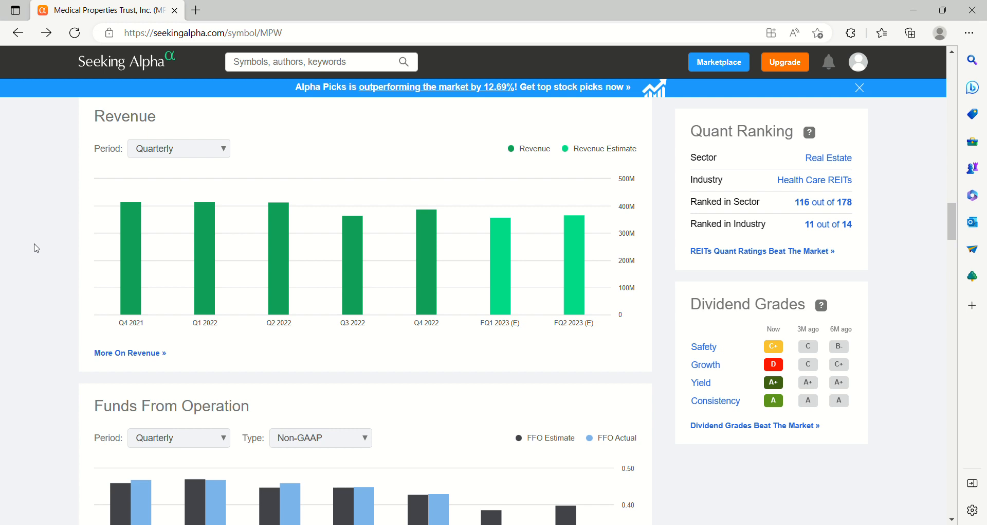
mouse_move(502, 255)
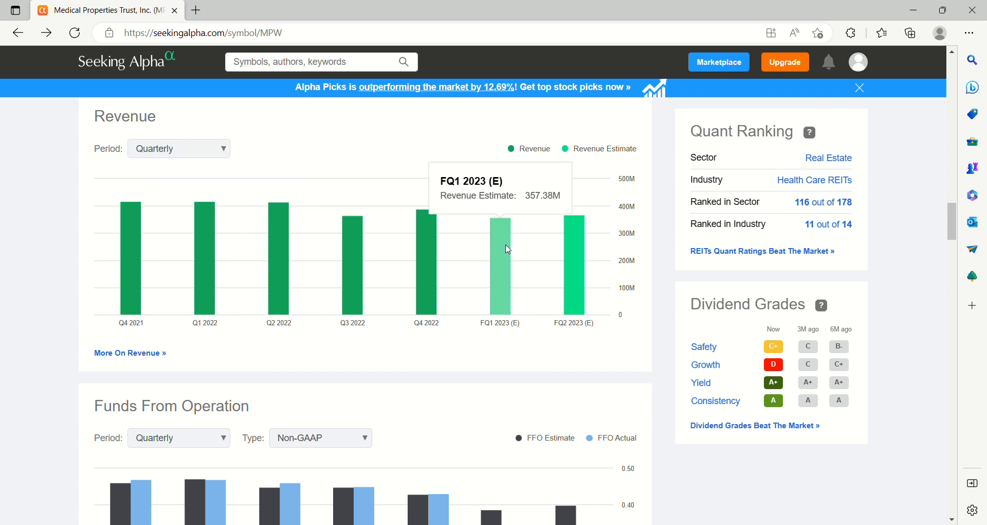
scroll(253, 199, "down", 4)
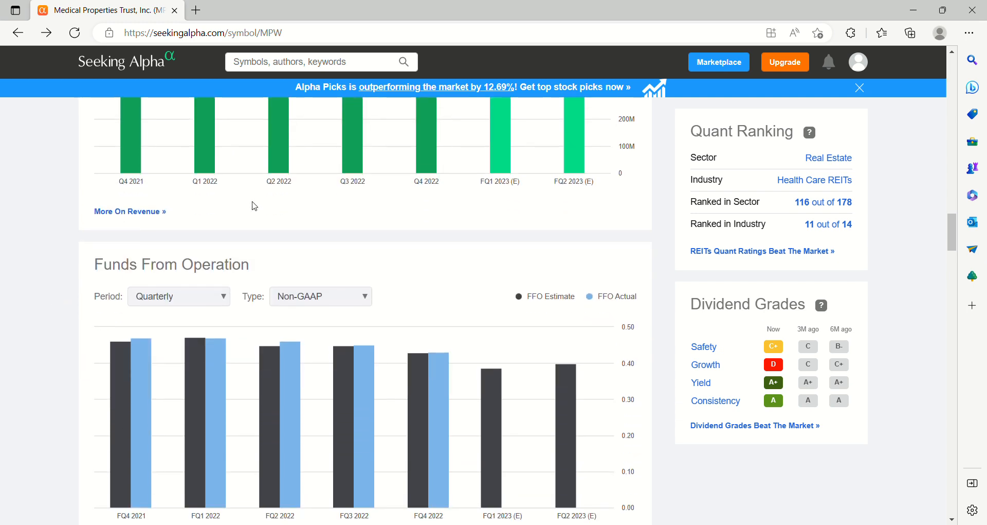
scroll(231, 216, "down", 3)
scroll(214, 225, "down", 3)
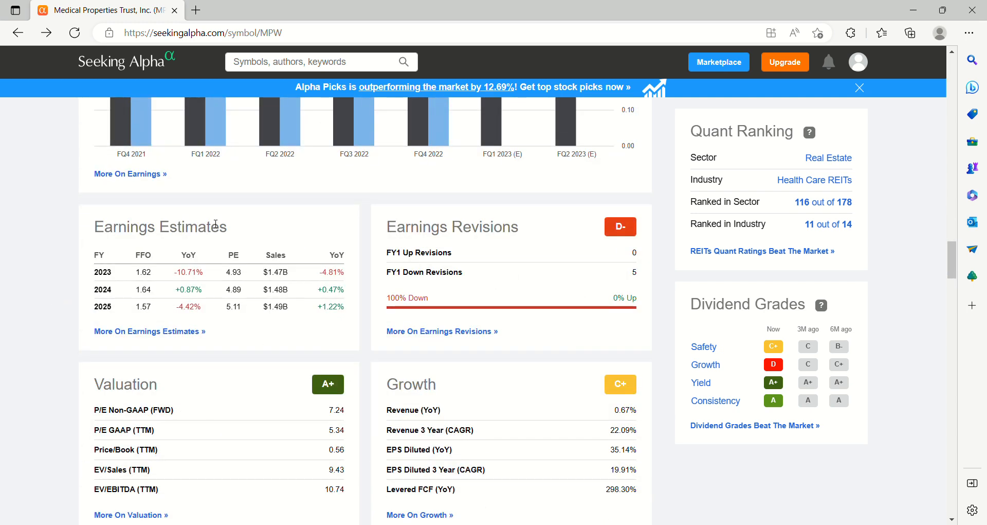
scroll(81, 239, "down", 2)
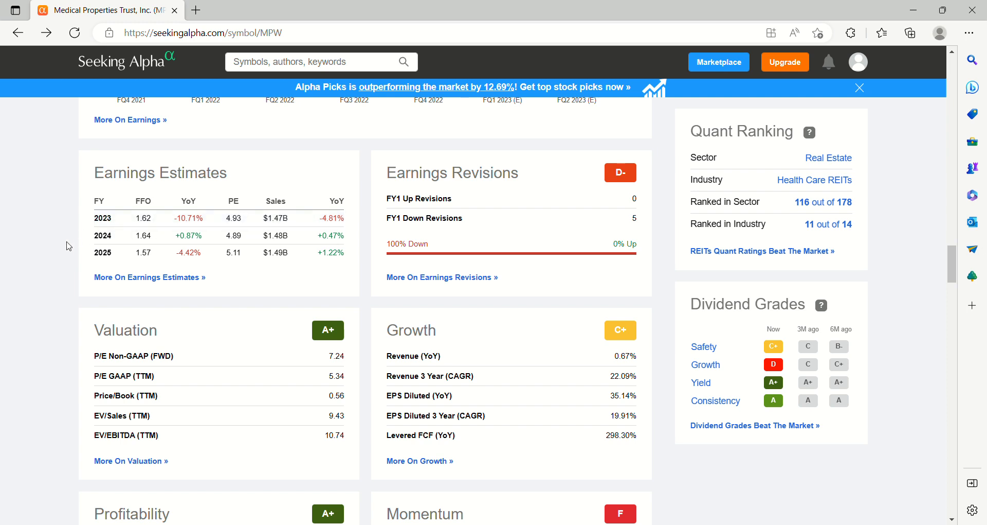
scroll(67, 243, "down", 1)
scroll(77, 244, "down", 1)
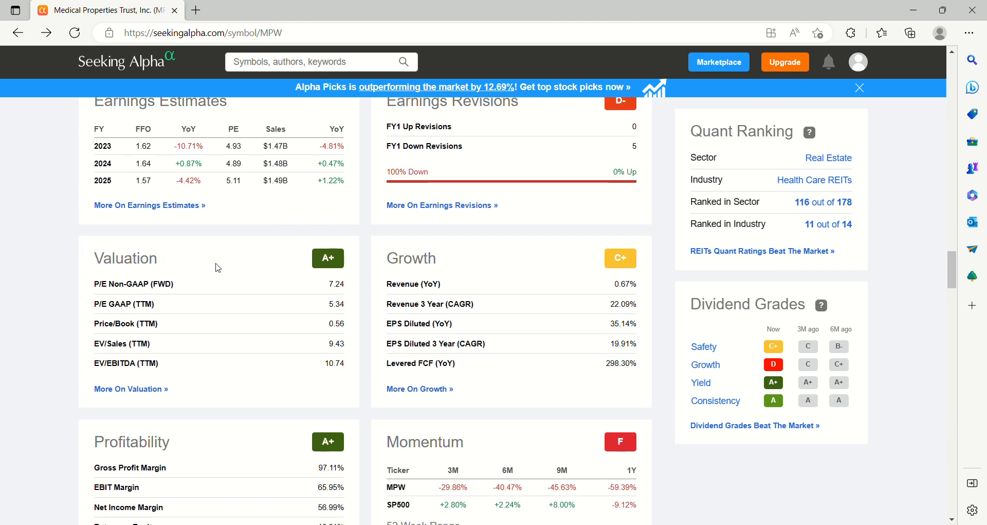
scroll(220, 266, "down", 1)
scroll(220, 266, "down", 1)
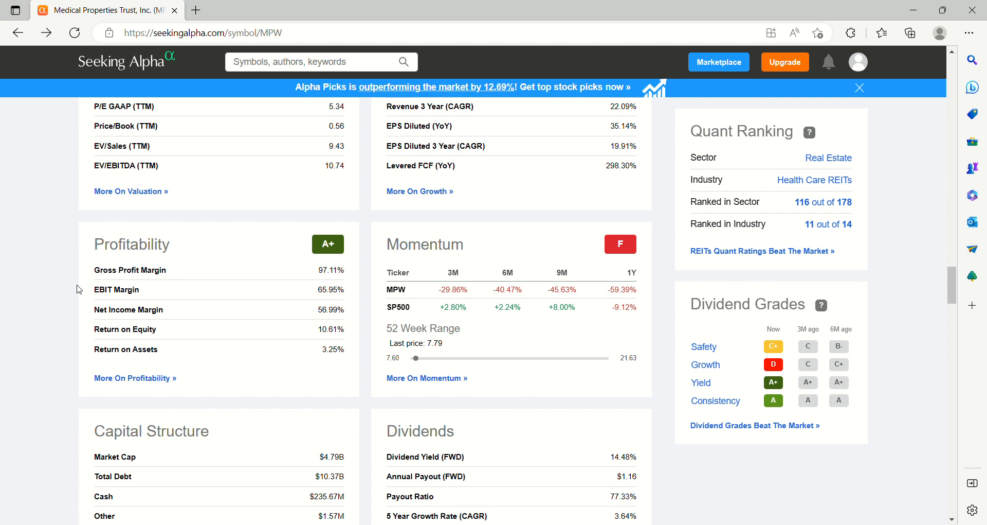
scroll(125, 271, "down", 1)
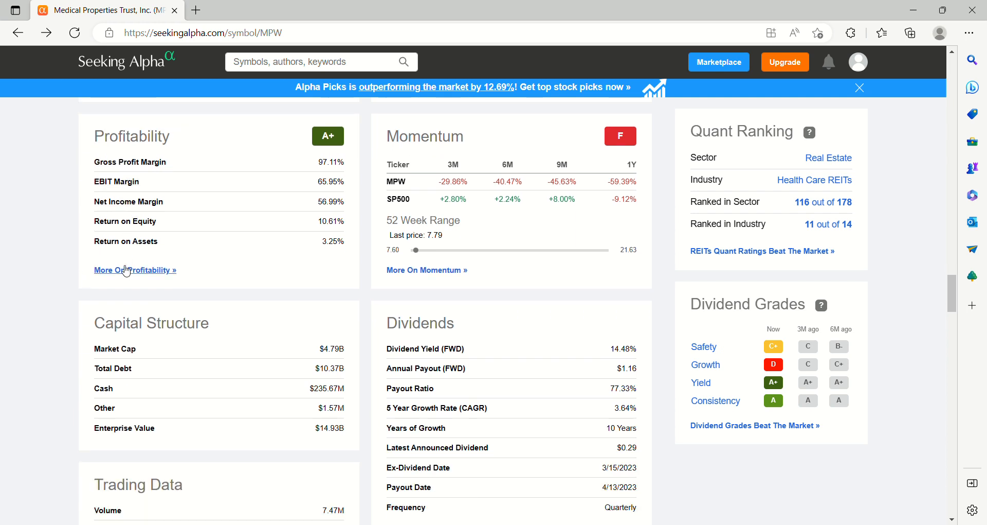
scroll(126, 272, "down", 1)
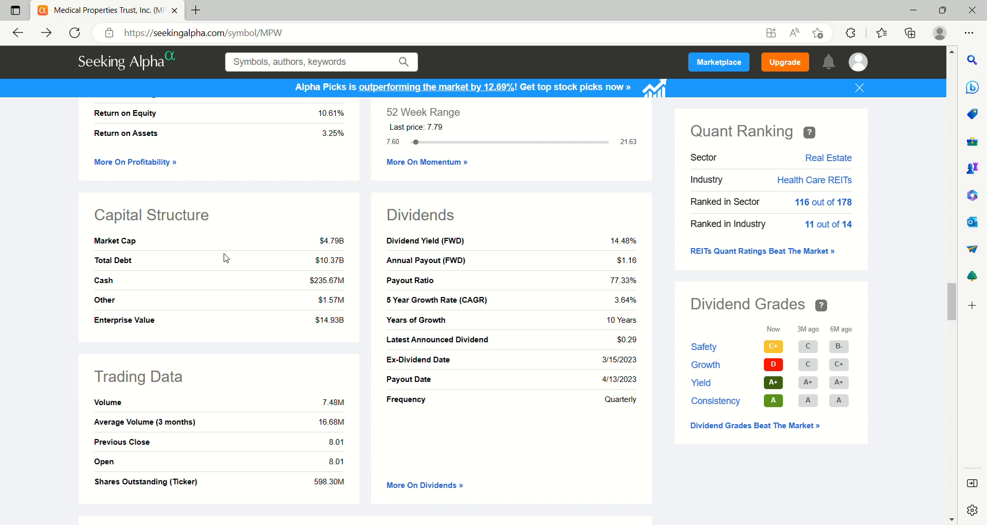
left_click_drag(643, 280, 610, 283)
scroll(40, 254, "down", 1)
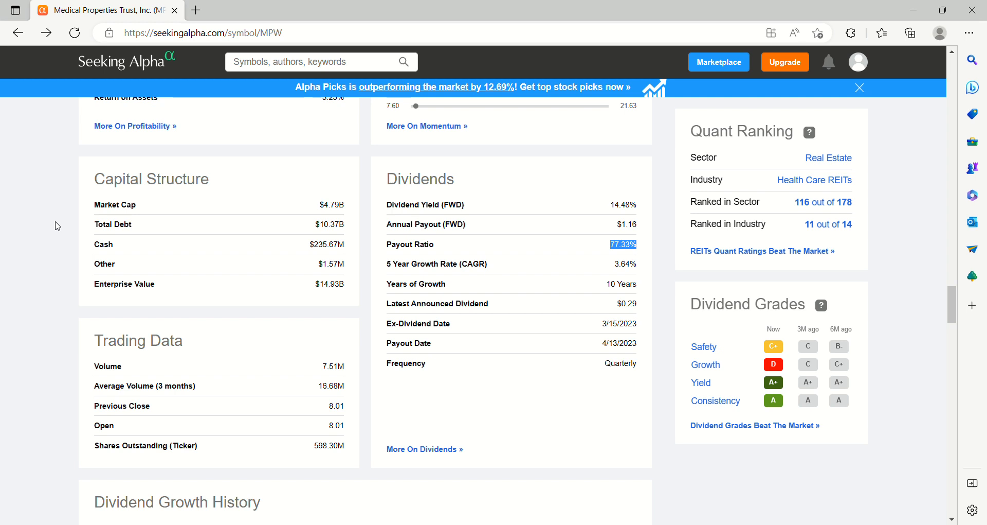
scroll(55, 225, "down", 1)
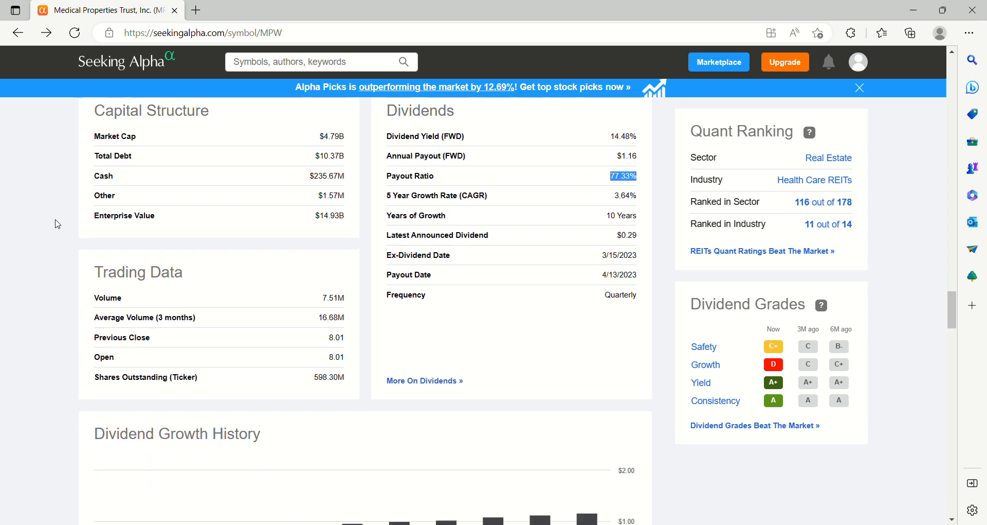
scroll(56, 225, "down", 1)
scroll(55, 222, "down", 1)
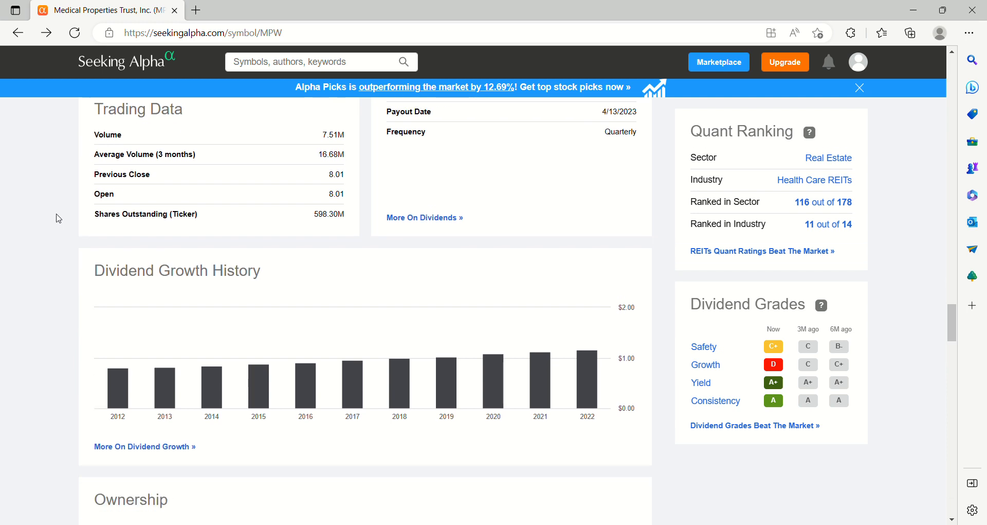
scroll(55, 217, "down", 1)
scroll(54, 215, "down", 1)
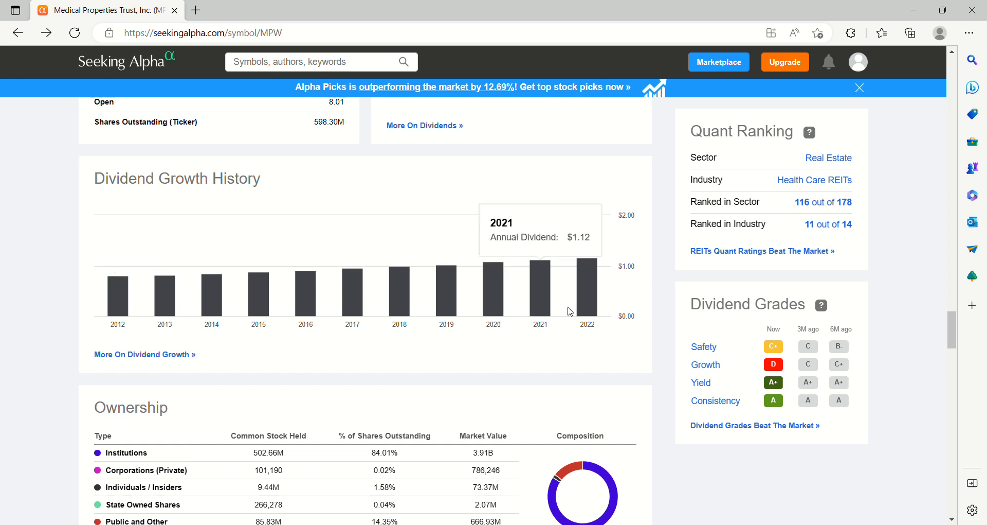
mouse_move(259, 294)
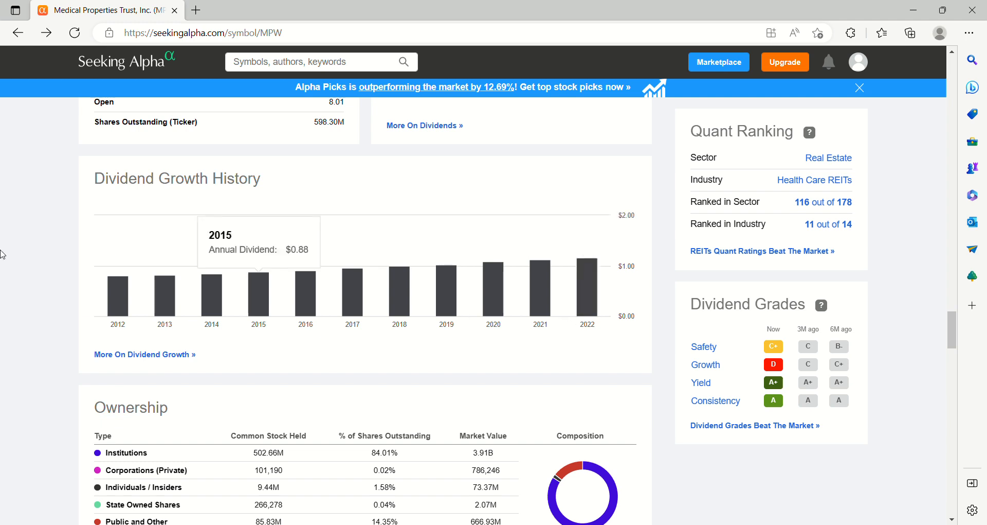
scroll(20, 237, "down", 1)
scroll(19, 237, "down", 2)
scroll(20, 235, "down", 2)
scroll(20, 232, "down", 2)
scroll(16, 220, "down", 2)
scroll(15, 210, "up", 5)
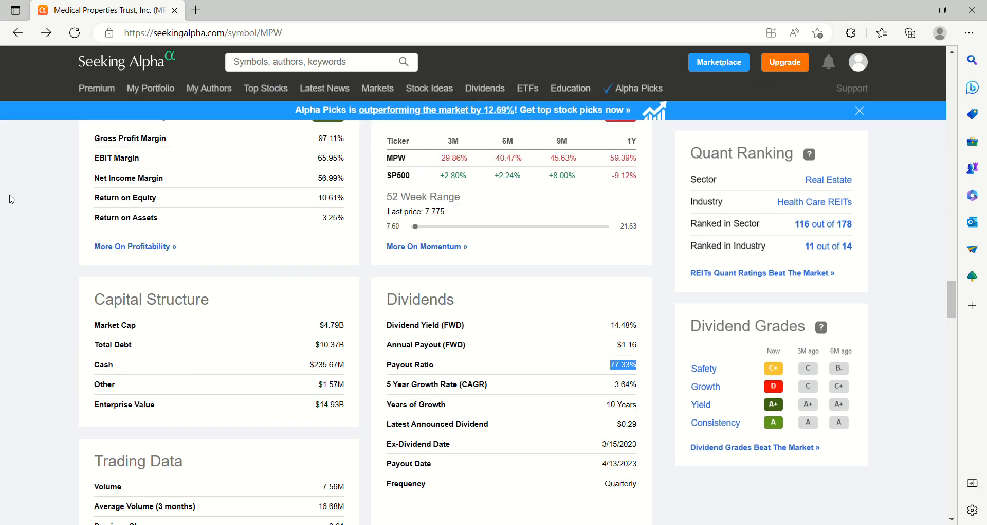
scroll(12, 205, "up", 5)
scroll(7, 201, "up", 5)
scroll(5, 196, "up", 5)
scroll(5, 196, "up", 5)
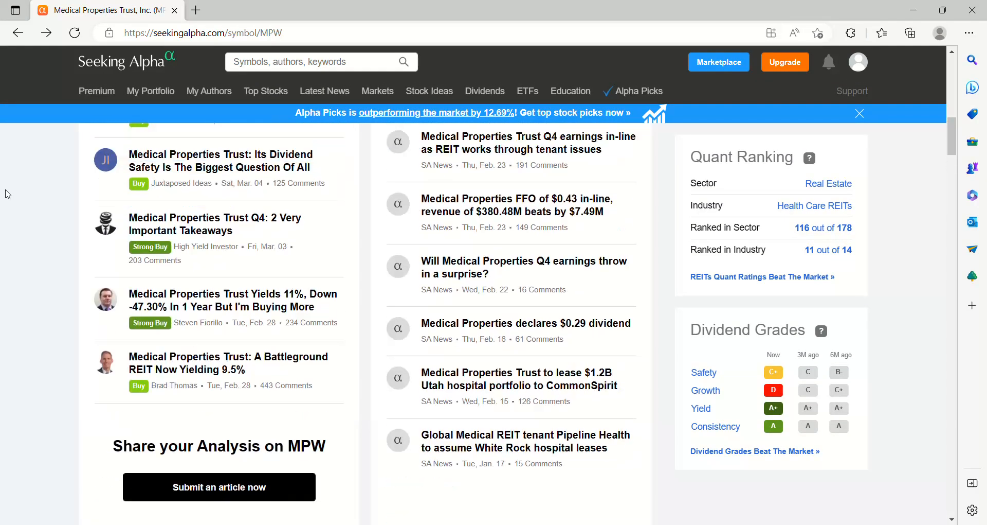
scroll(5, 196, "up", 5)
scroll(6, 196, "up", 3)
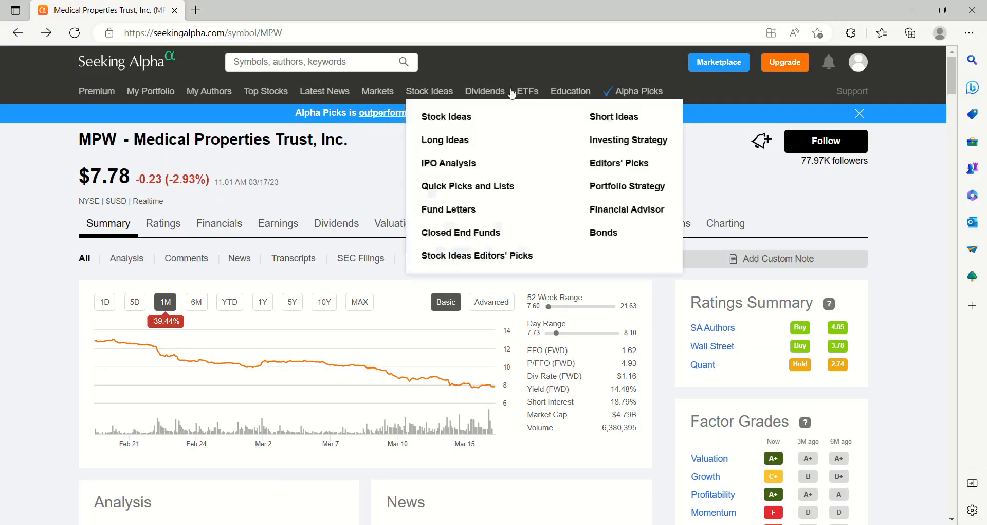
Step: On MPW's Charting page, set the metric to Total Return instead of price return
left_click(726, 223)
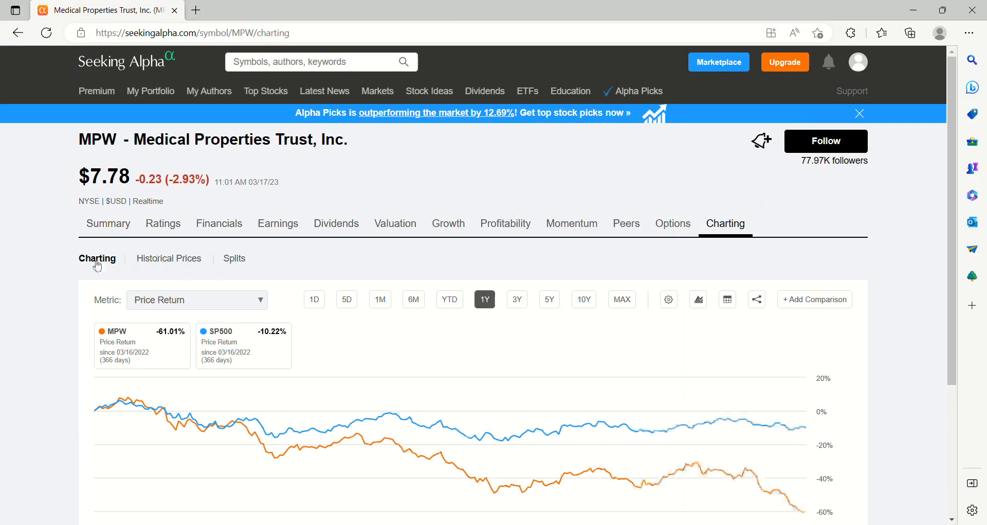
scroll(92, 263, "down", 1)
scroll(93, 262, "down", 1)
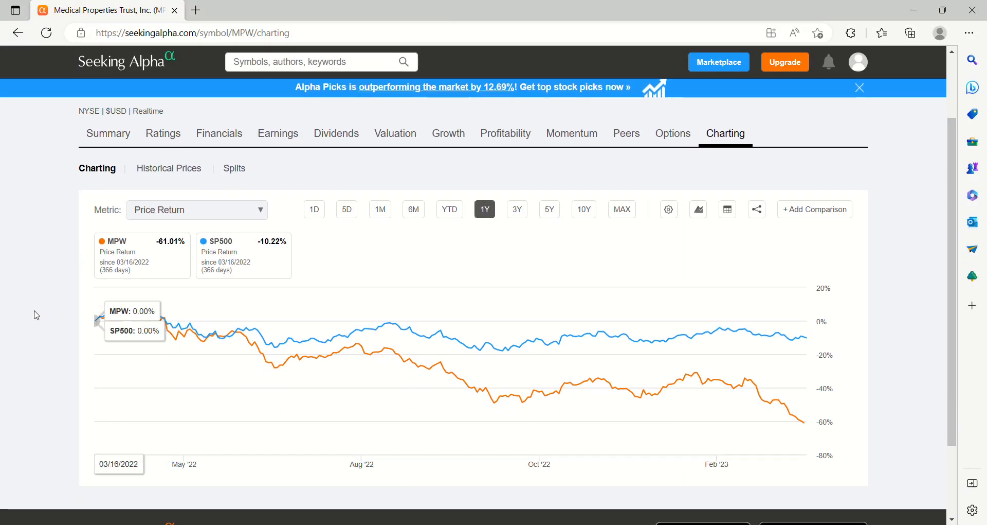
scroll(31, 306, "down", 1)
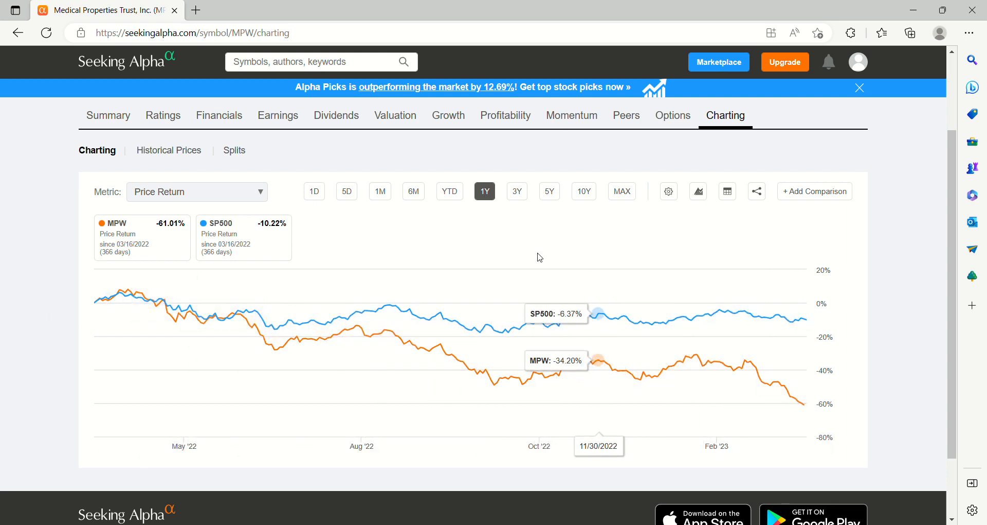
left_click(239, 191)
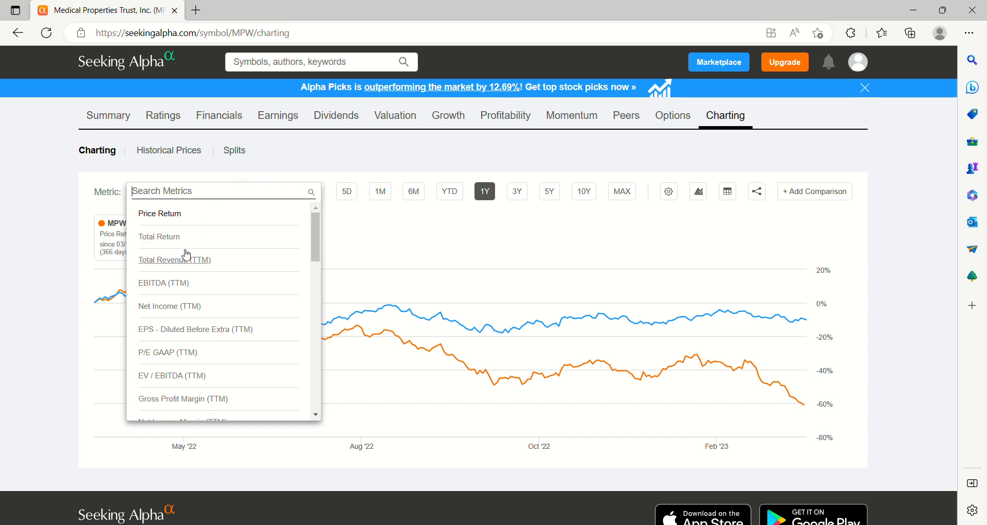
left_click(160, 236)
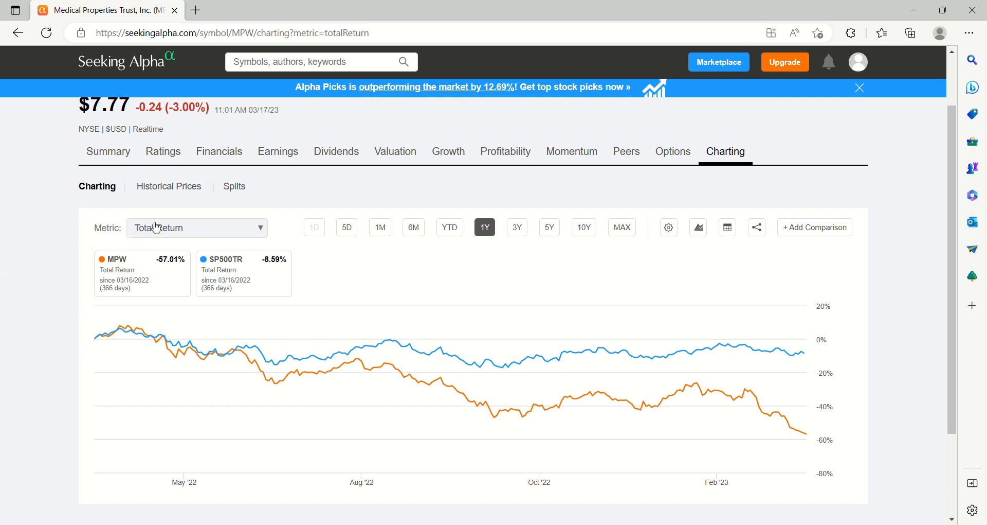
Step: Change the charted metric to Net Income Margin (TTM) over five years
left_click(194, 227)
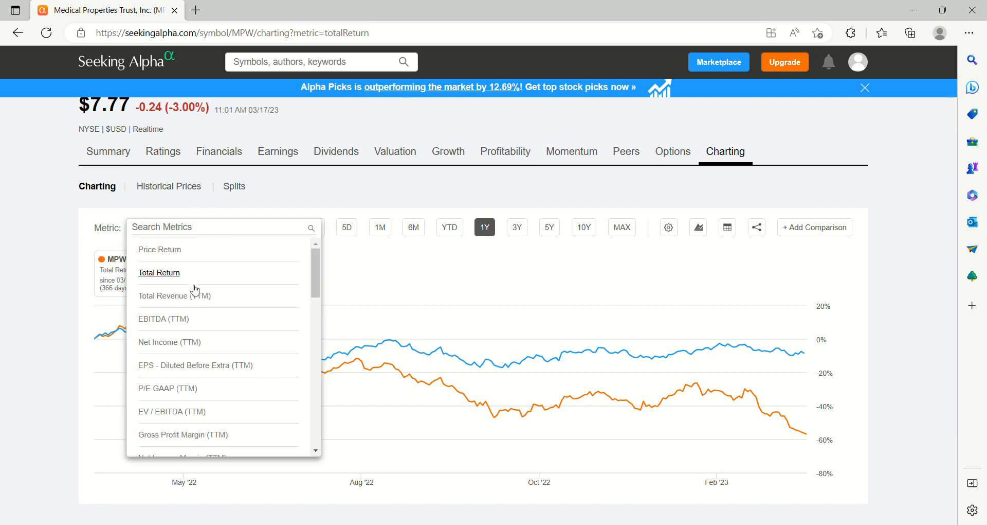
scroll(197, 339, "down", 1)
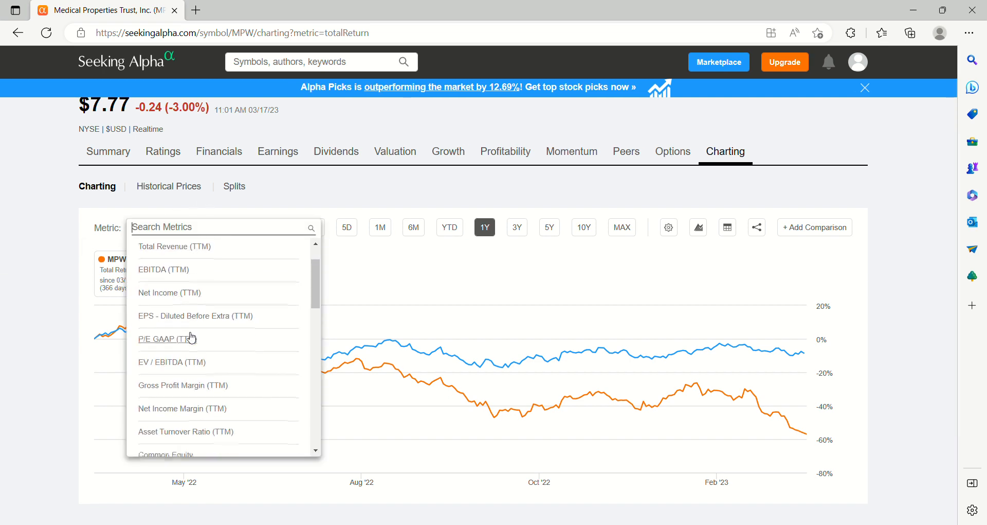
scroll(194, 343, "down", 1)
left_click(182, 367)
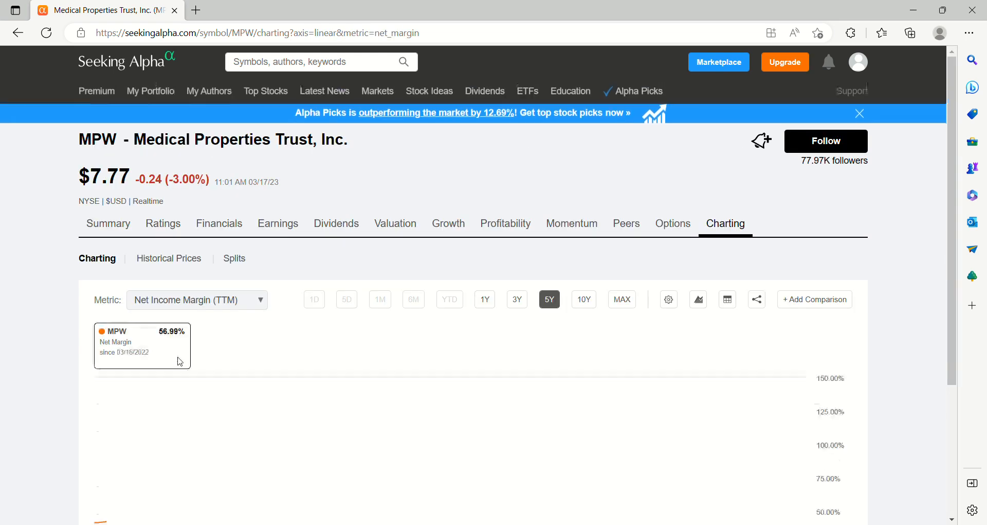
scroll(12, 331, "down", 3)
scroll(11, 330, "up", 3)
scroll(11, 330, "up", 1)
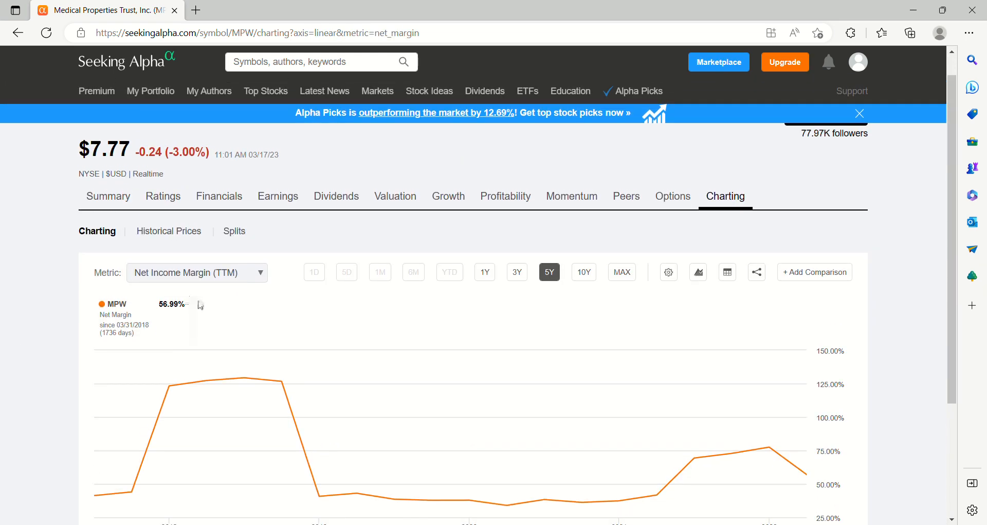
Step: View MPW's Dividend Scorecard with grades, Dividend Summary and the last announced $0.29 dividend
left_click(337, 196)
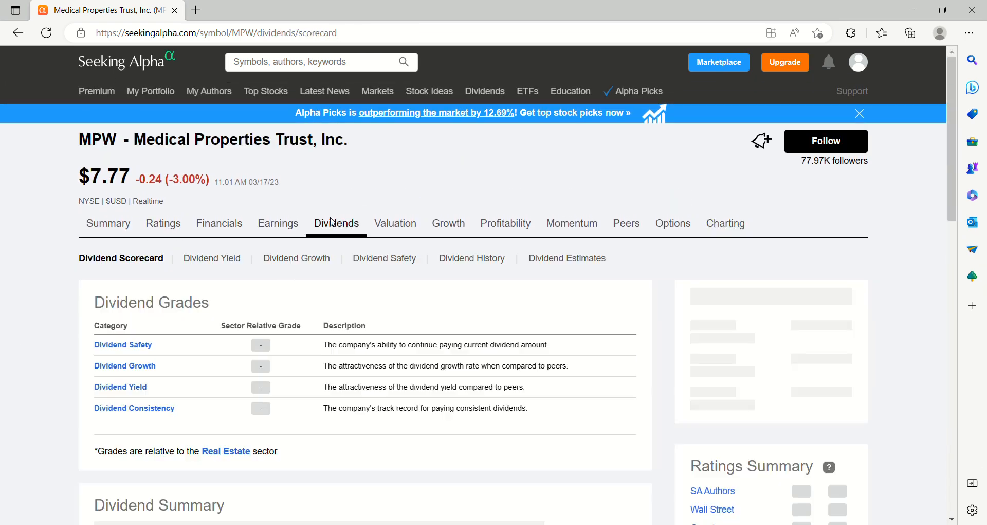
scroll(15, 200, "down", 2)
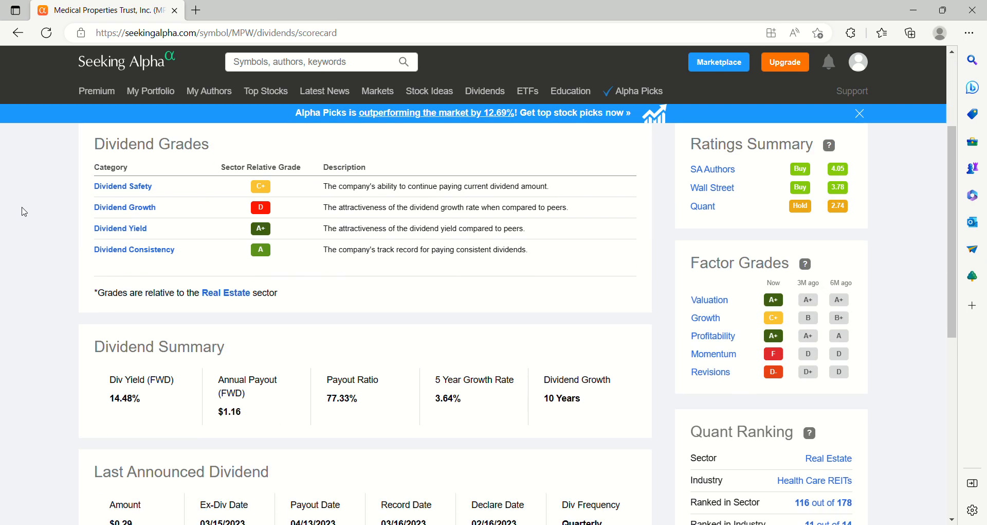
scroll(6, 201, "down", 2)
scroll(6, 201, "down", 1)
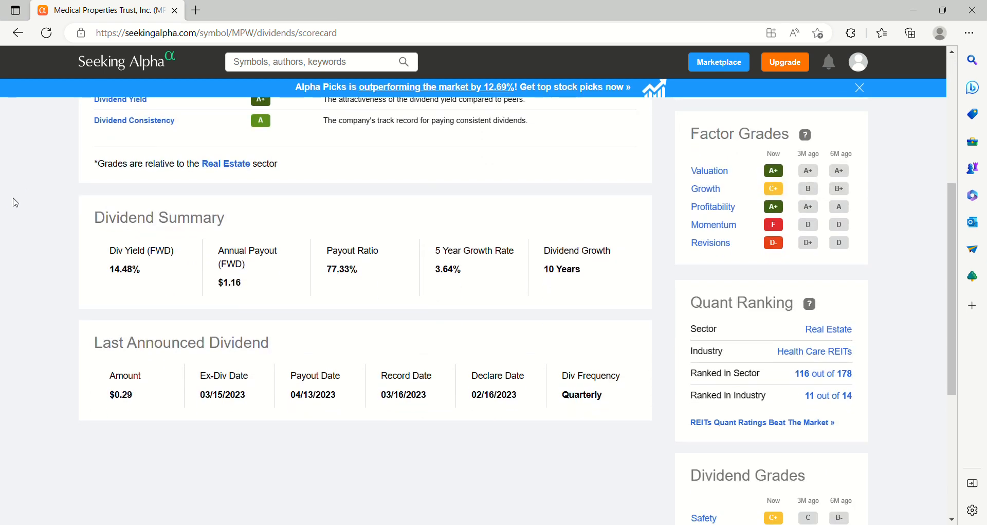
scroll(6, 193, "down", 2)
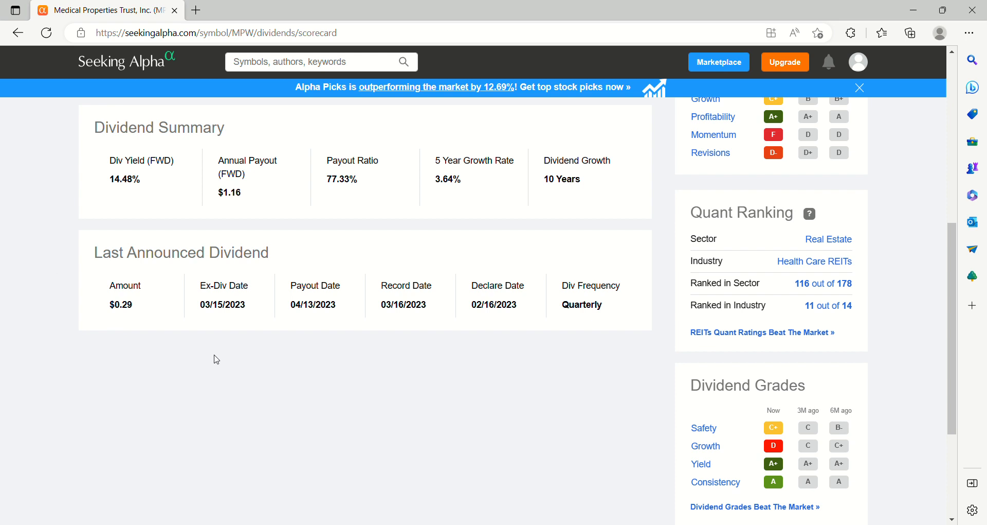
left_click_drag(235, 304, 212, 305)
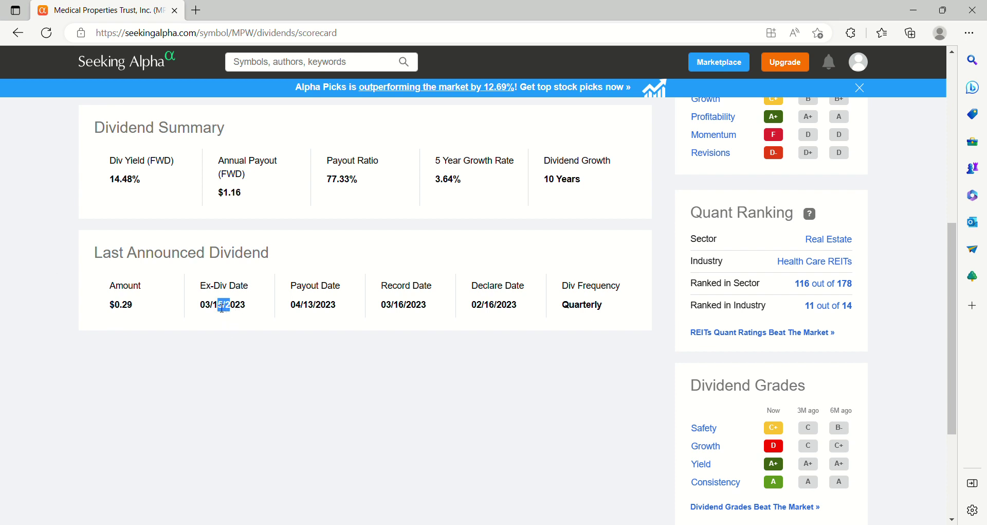
left_click(245, 355)
scroll(66, 351, "up", 6)
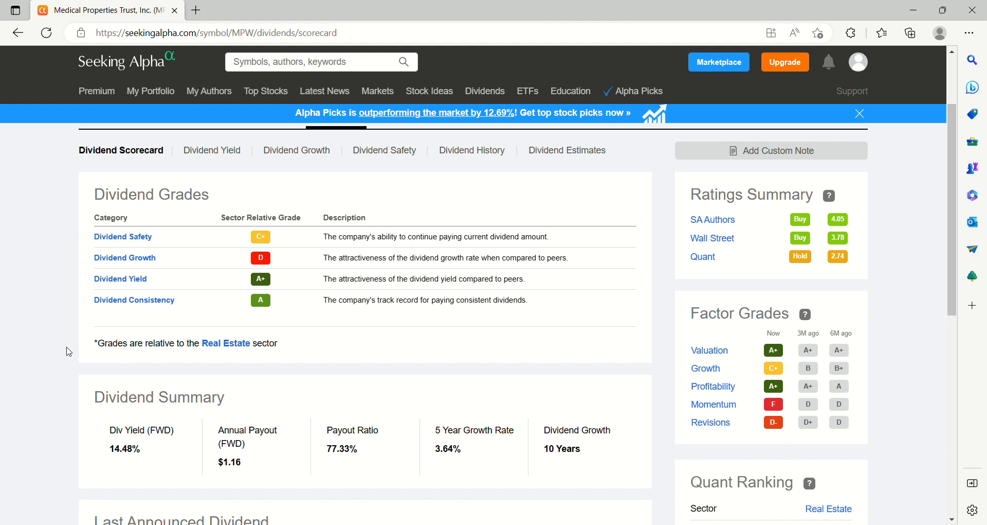
scroll(49, 367, "up", 3)
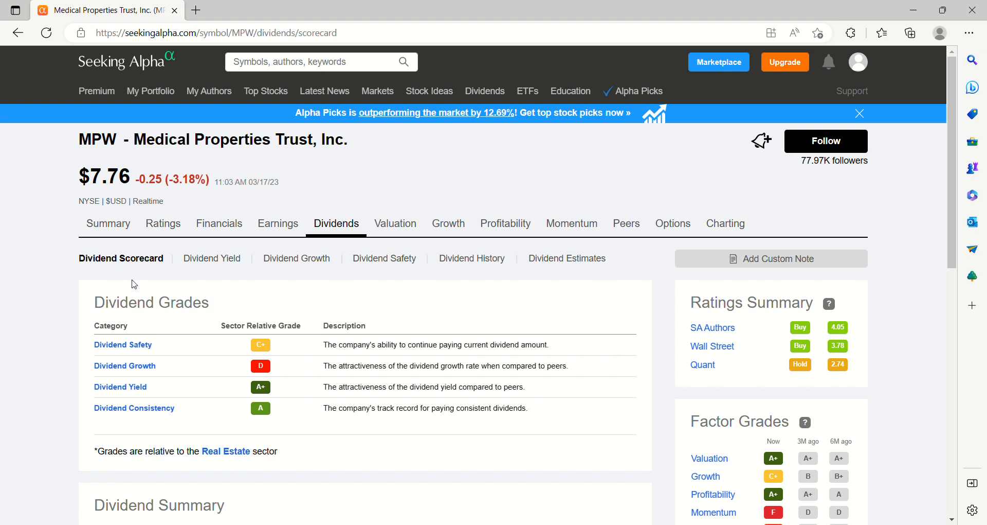
left_click(108, 229)
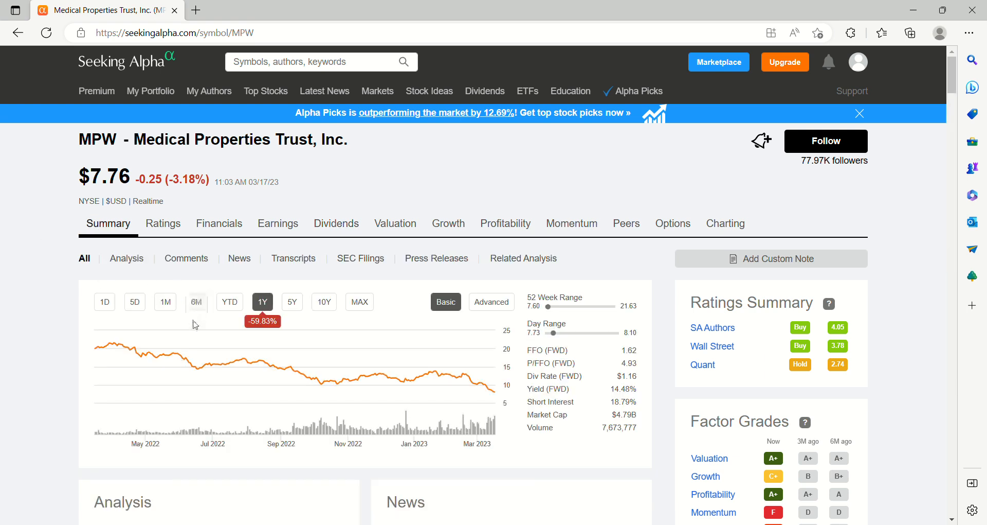
Step: Show the MPW Summary price chart over 1M, down 39.44% from Feb 21 to mid-March
left_click(167, 302)
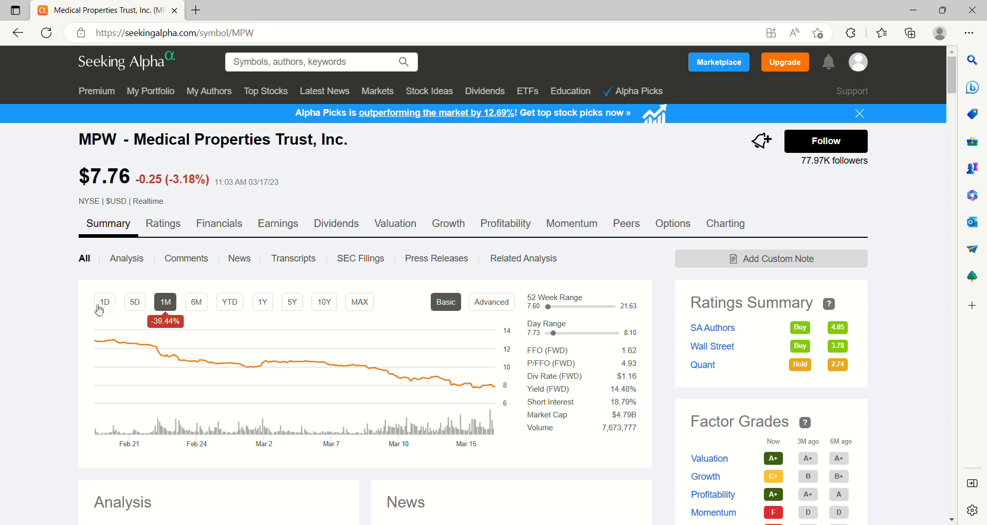